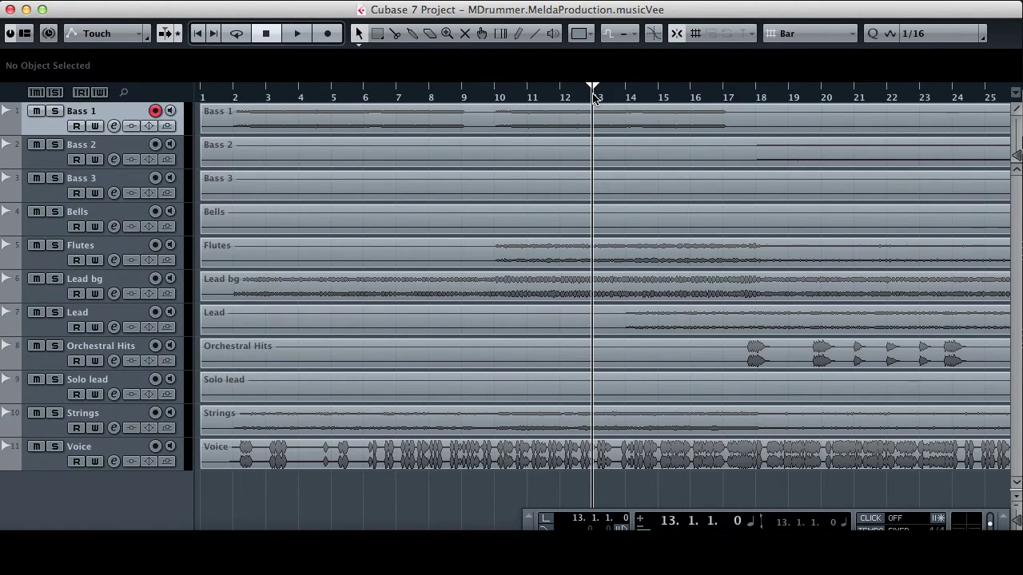
Step: Start project playback from bar 13 with the Space key
key("space")
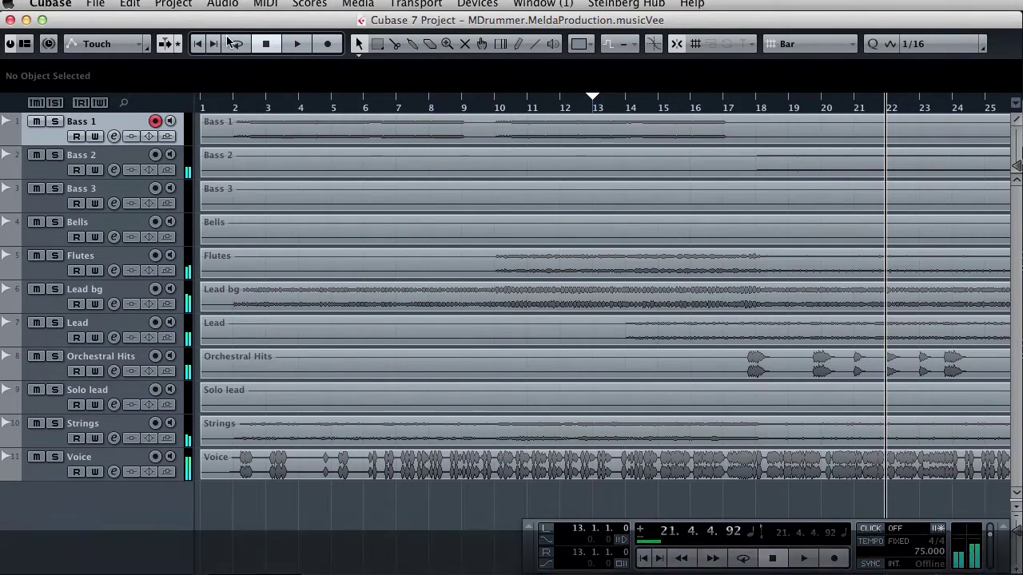
Step: Add one instrument track using MeldaProduction's MDrummerVST1out as the instrument
left_click(174, 8)
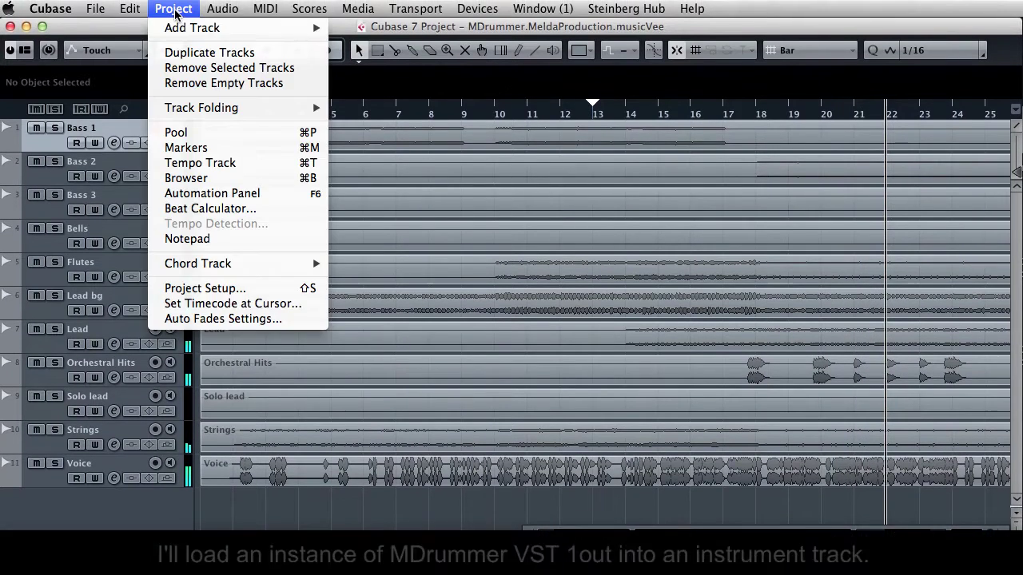
mouse_move(239, 28)
left_click(399, 53)
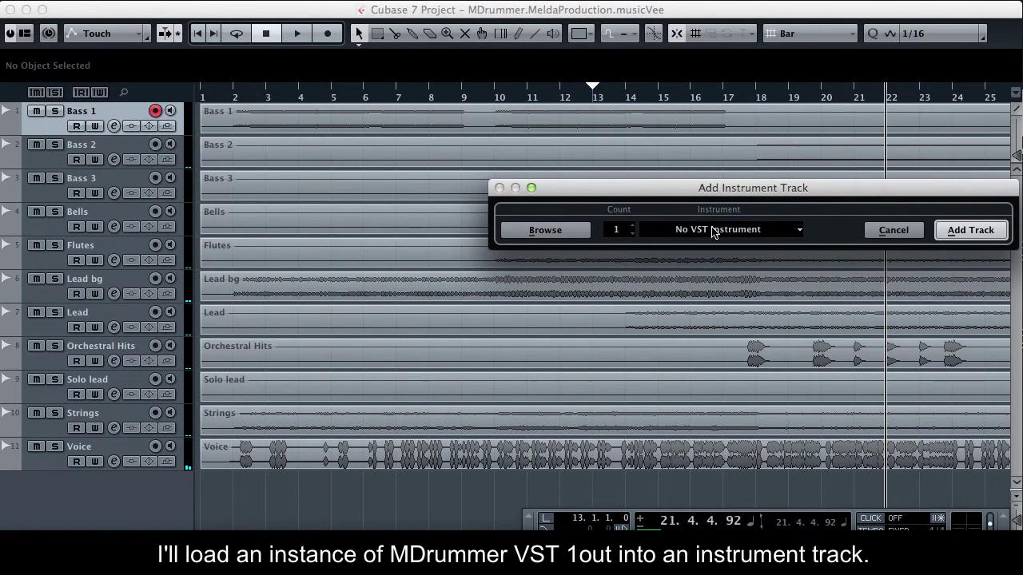
left_click(713, 230)
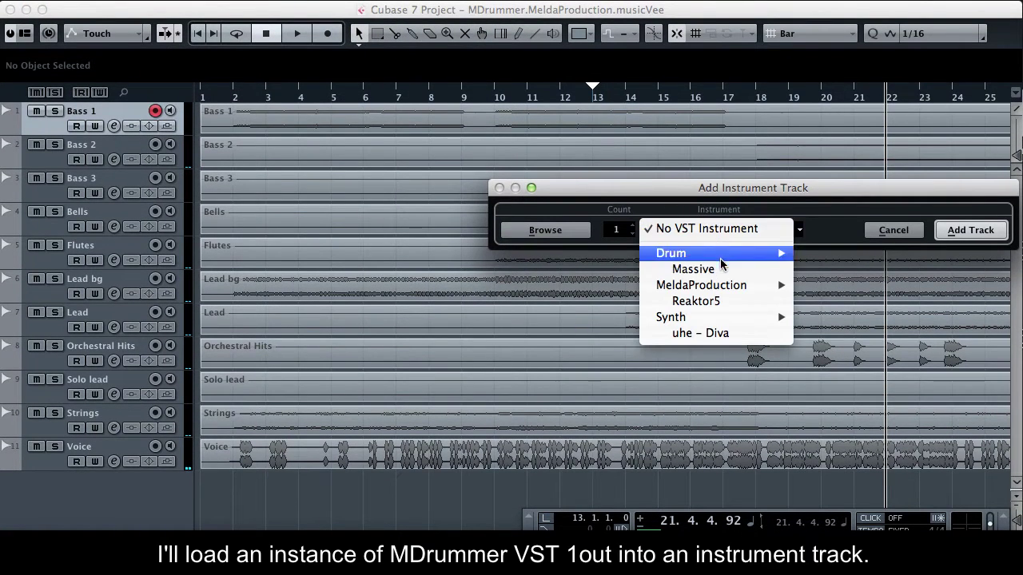
mouse_move(703, 285)
left_click(879, 319)
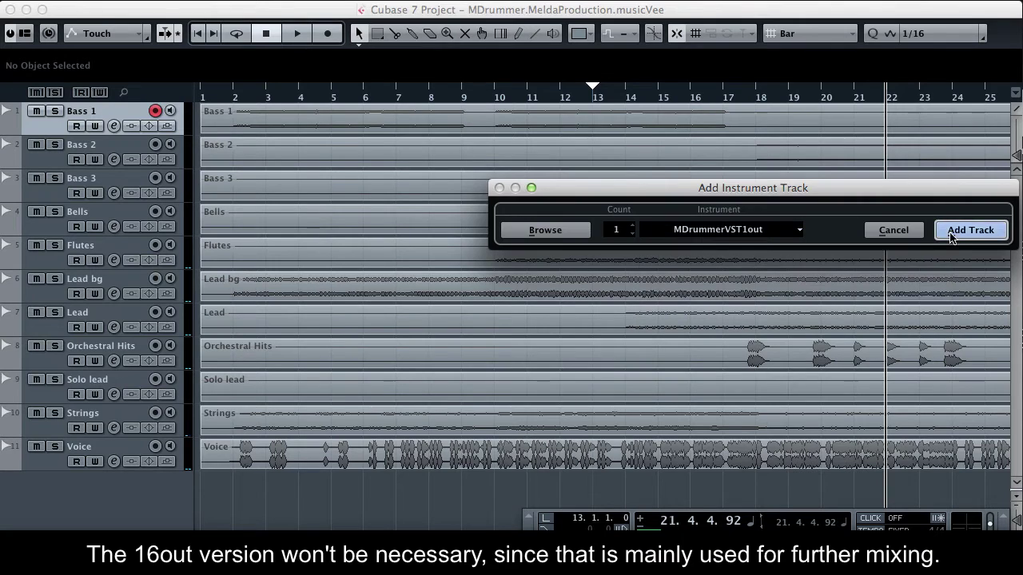
left_click(949, 232)
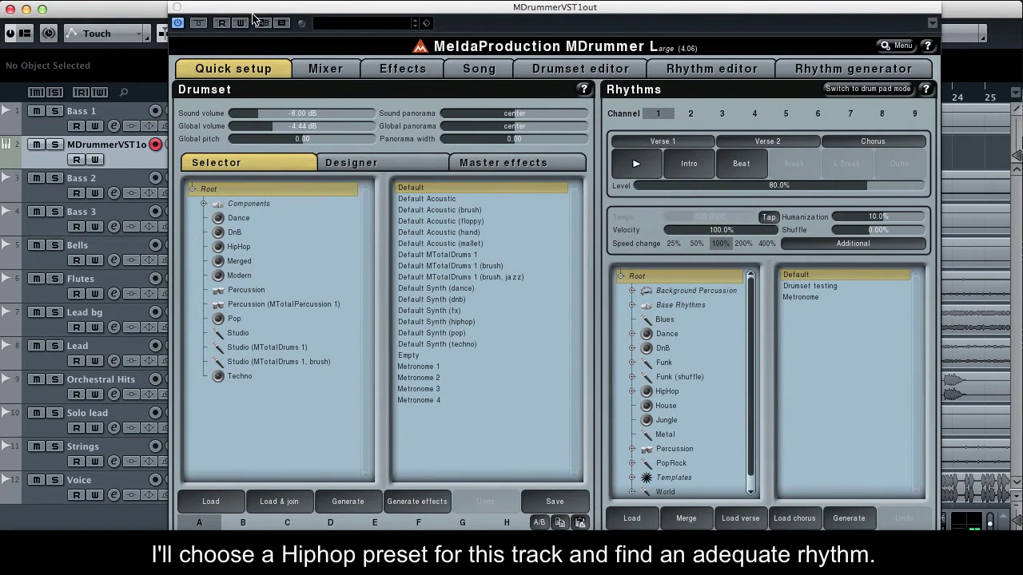
Step: Start the MDrummer rhythm preview and load the HipHop 01 drumset
left_click(639, 173)
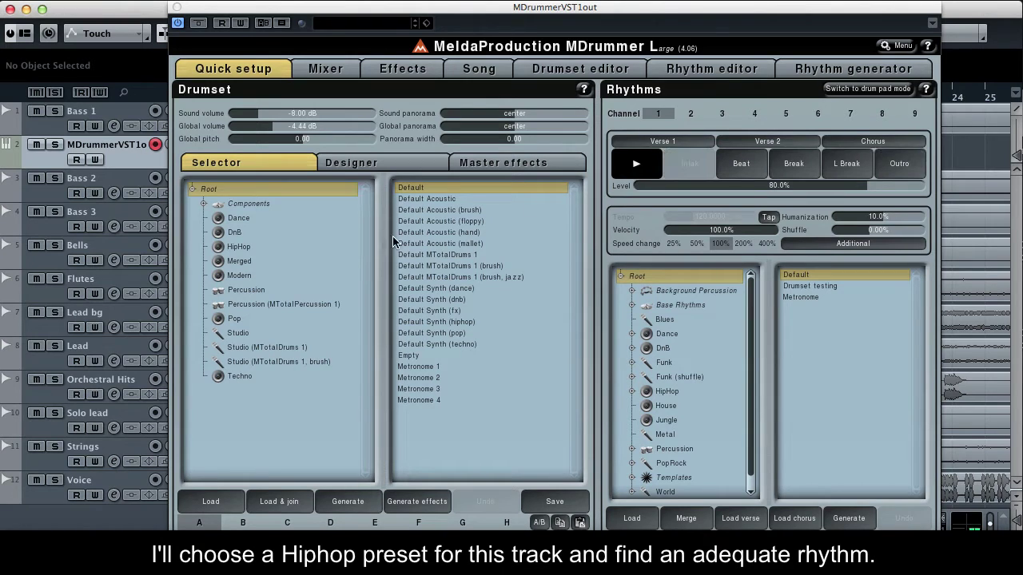
left_click(352, 246)
left_click(415, 190)
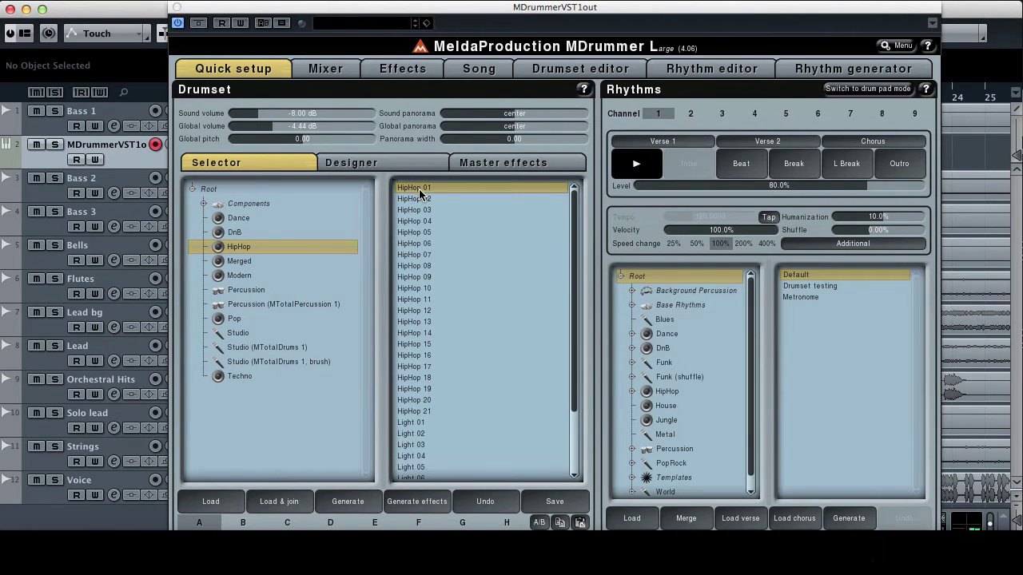
Step: Audition the HipHop 06 and 04 rhythms, settle on HipHop 01, and close MDrummer
left_click(666, 392)
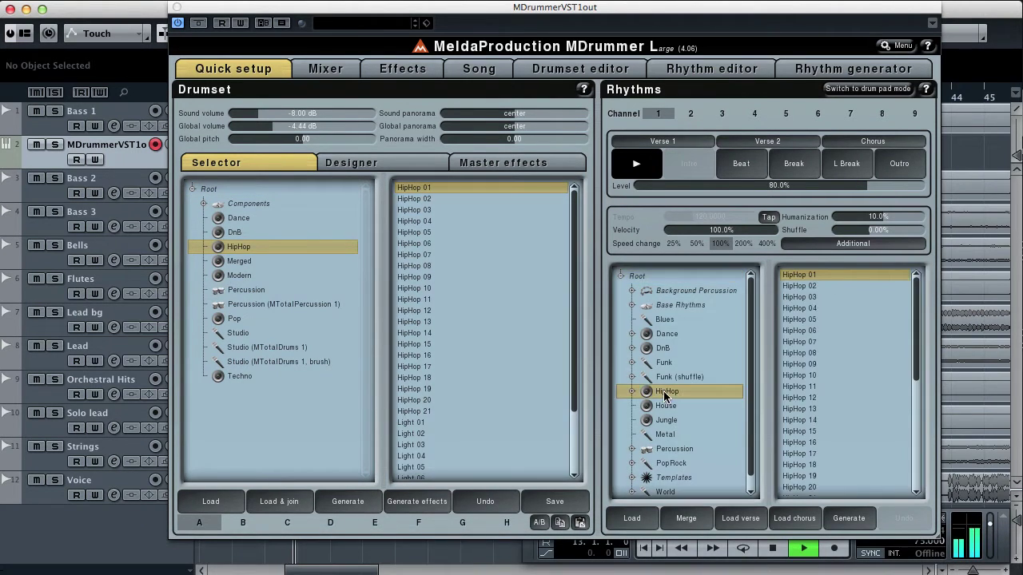
left_click(798, 331)
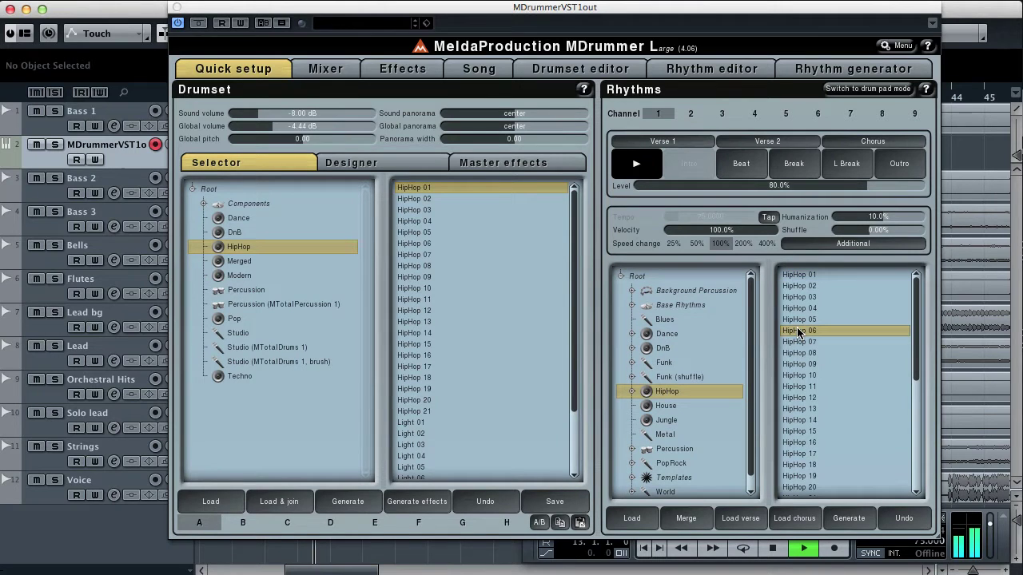
left_click(799, 309)
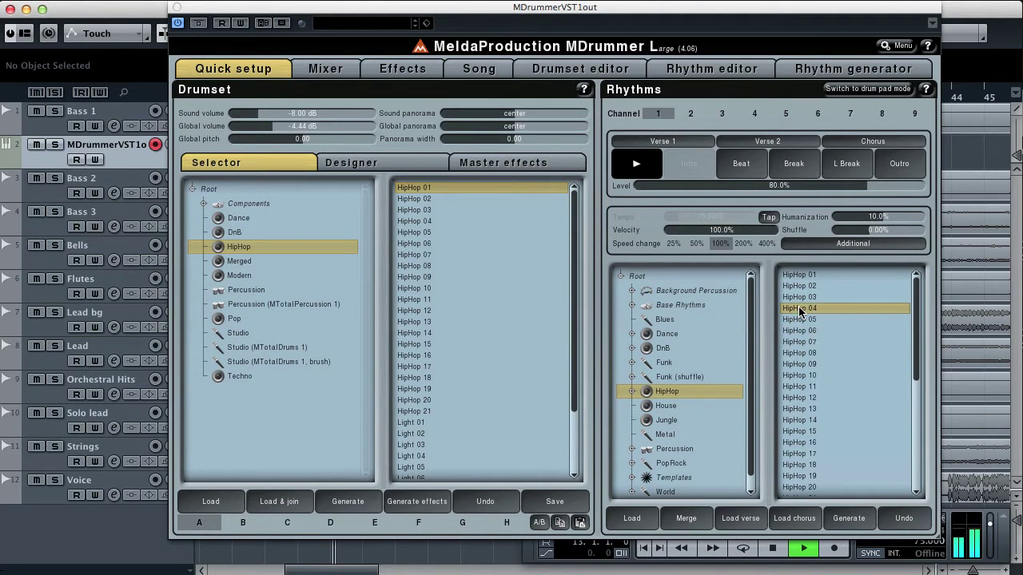
left_click(799, 276)
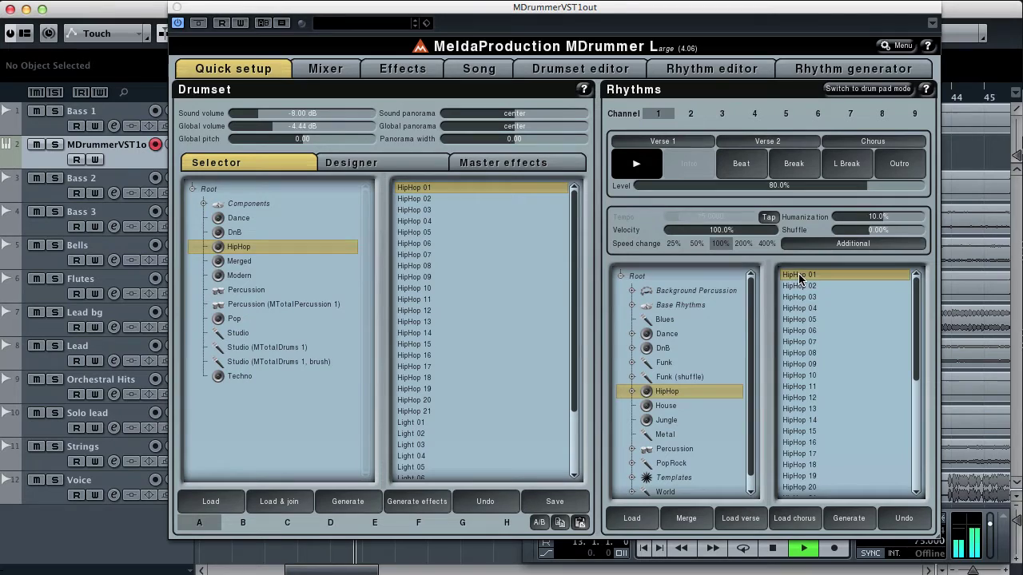
left_click_drag(405, 11, 806, 16)
key("super+w")
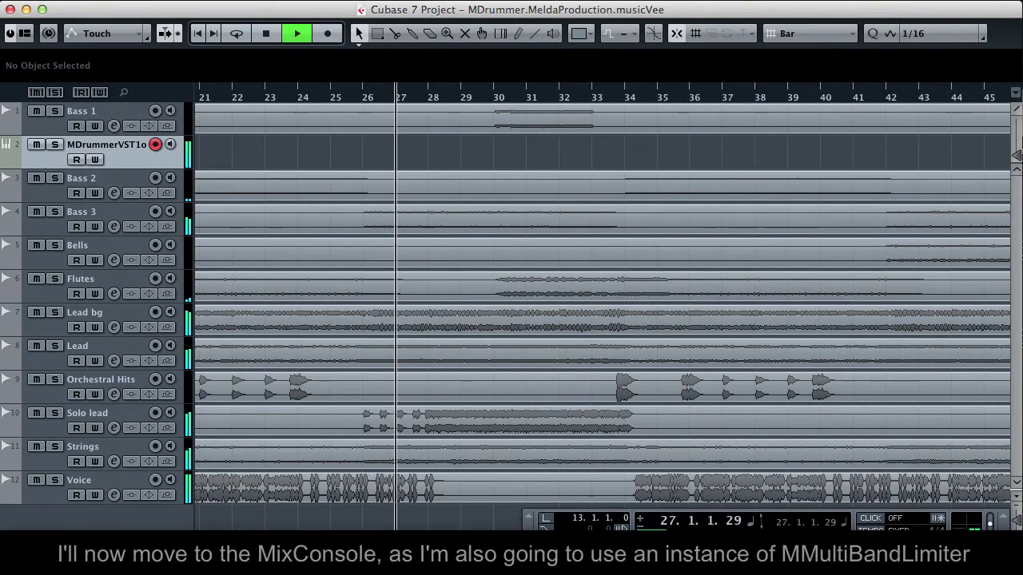
key("F3")
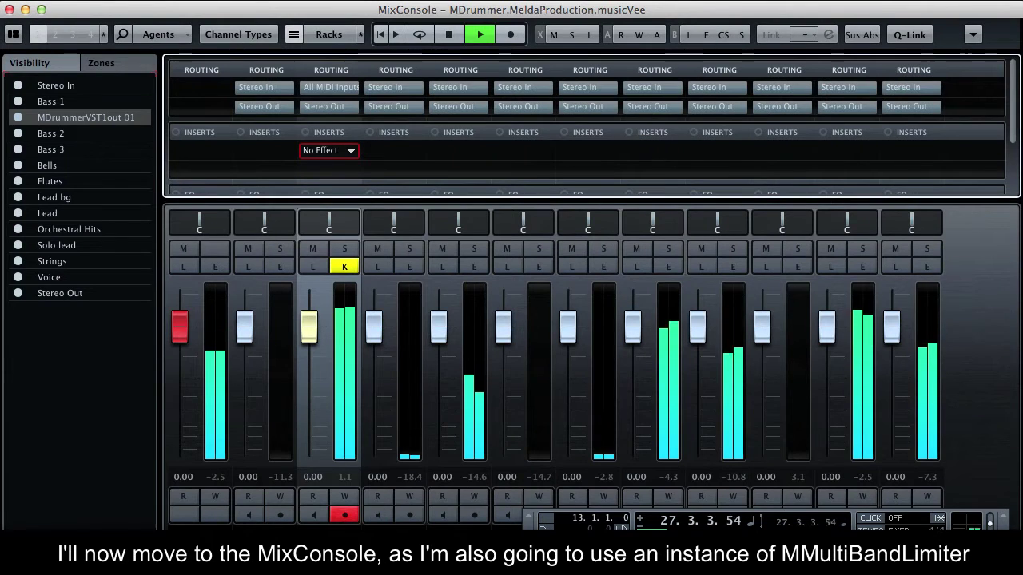
Step: Insert MMultiBandLimiter from MeldaProduction > Dynamics on the MDrummer channel
mouse_move(335, 171)
left_click(336, 153)
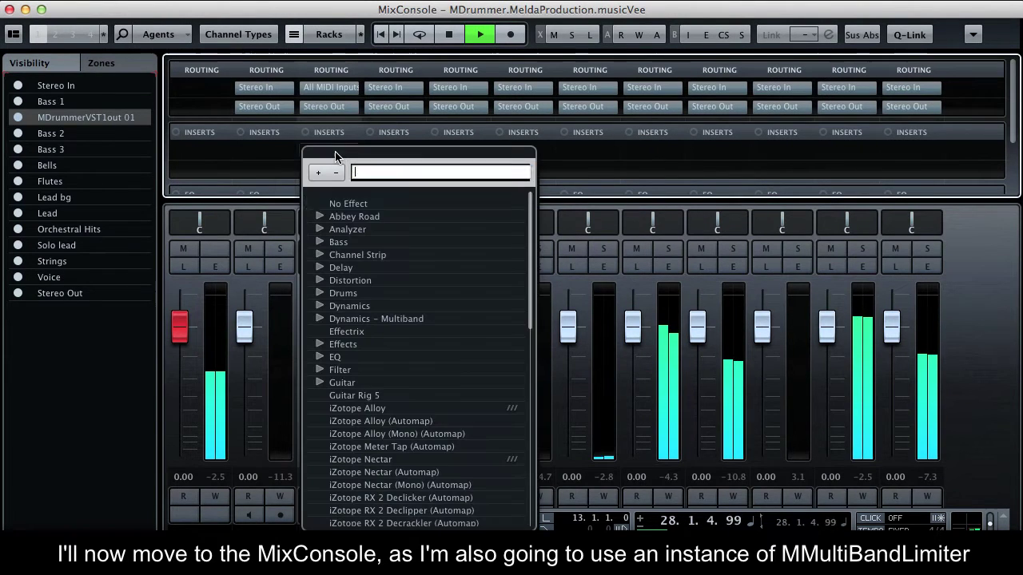
scroll(364, 298, "down", 10)
scroll(364, 298, "down", 4)
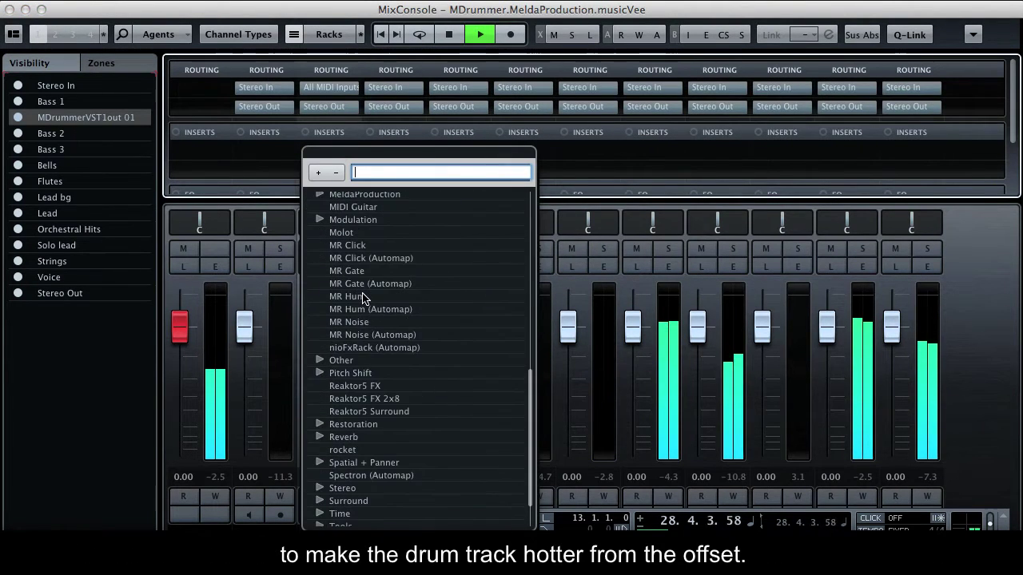
left_click(320, 194)
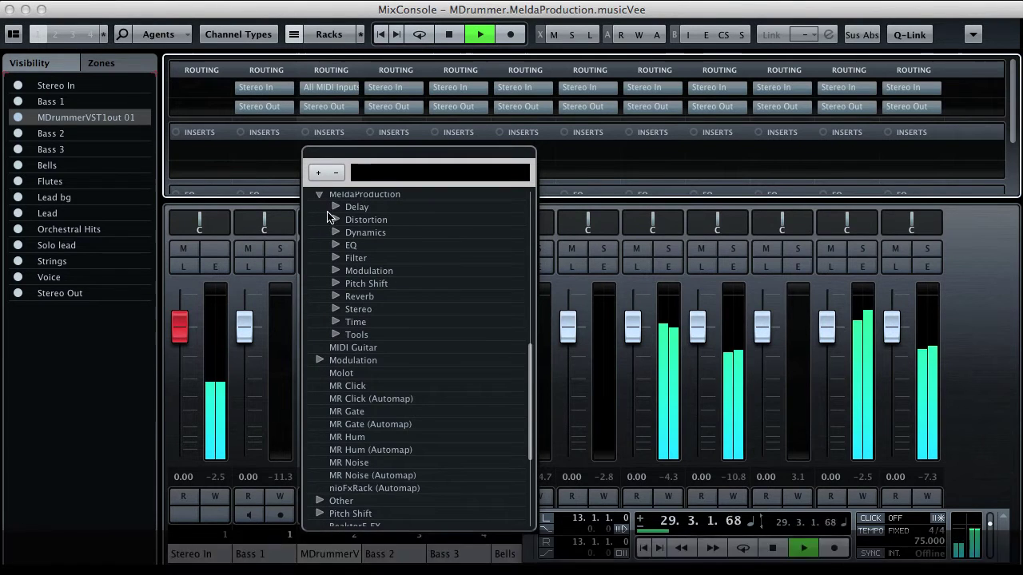
left_click(335, 233)
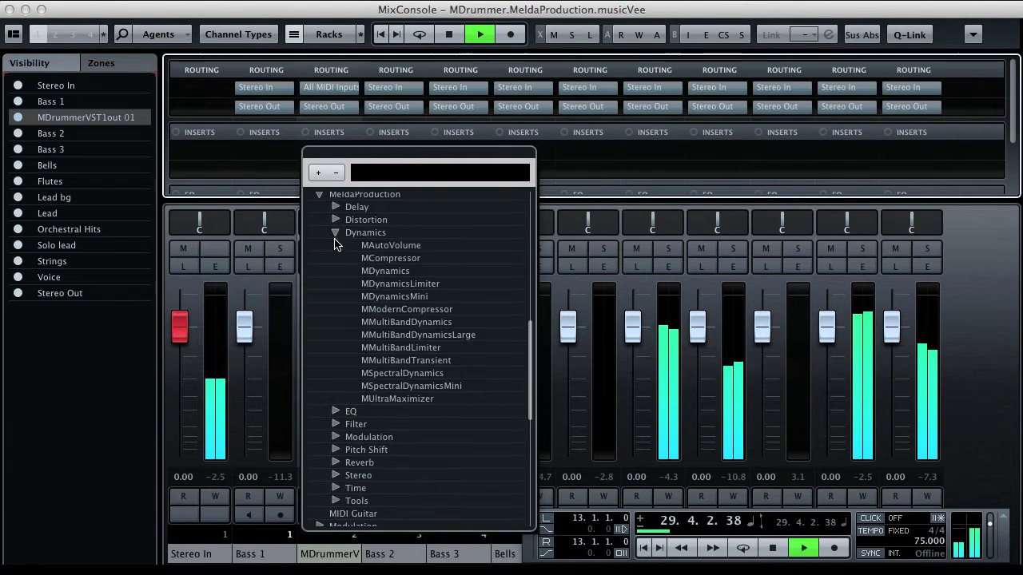
left_click(367, 349)
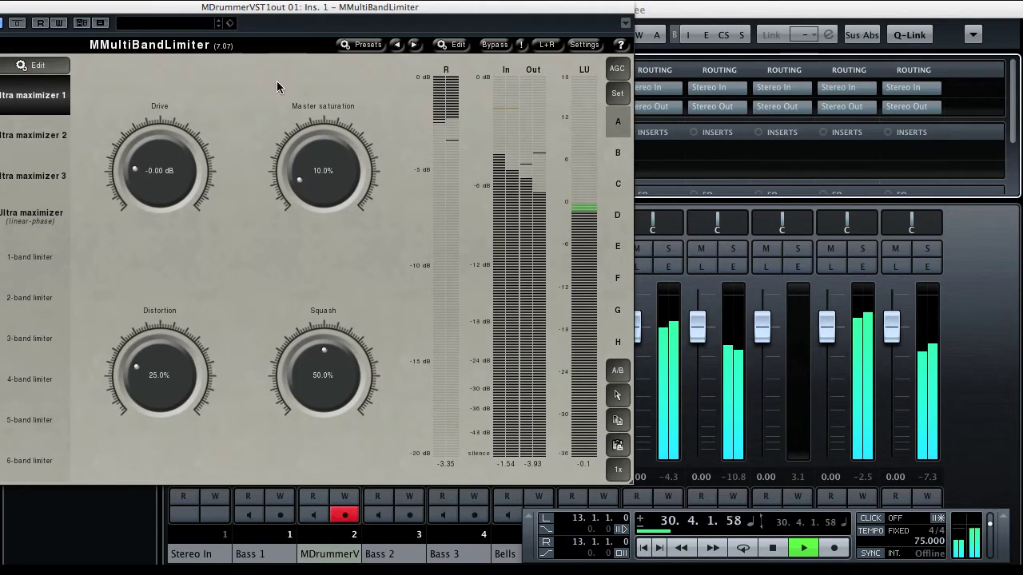
Step: Raise the limiter's Drive to about +4.92 dB, then close the plugin and MixConsole
left_click_drag(267, 16, 318, 17)
left_click_drag(215, 157, 214, 120)
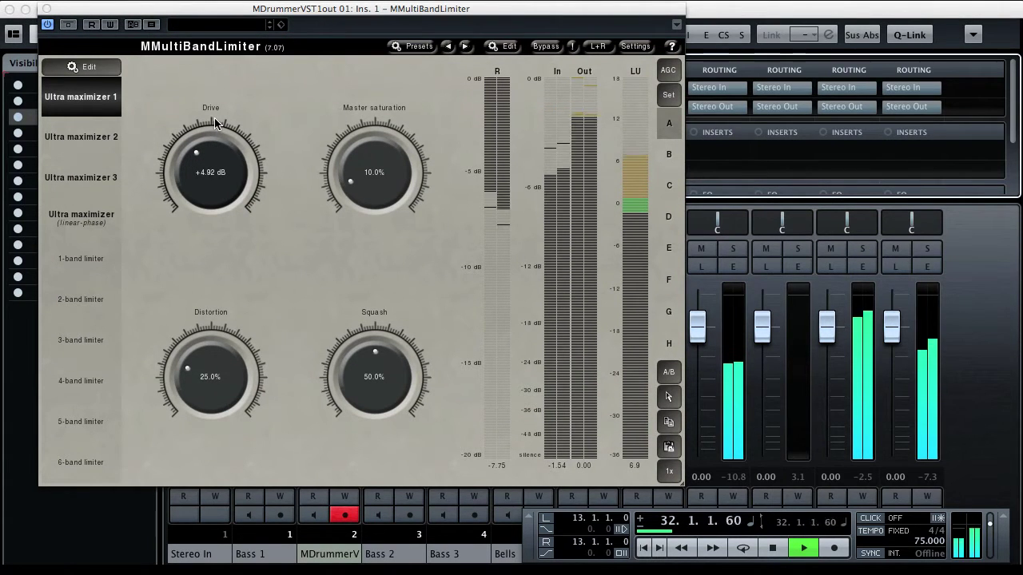
left_click(45, 10)
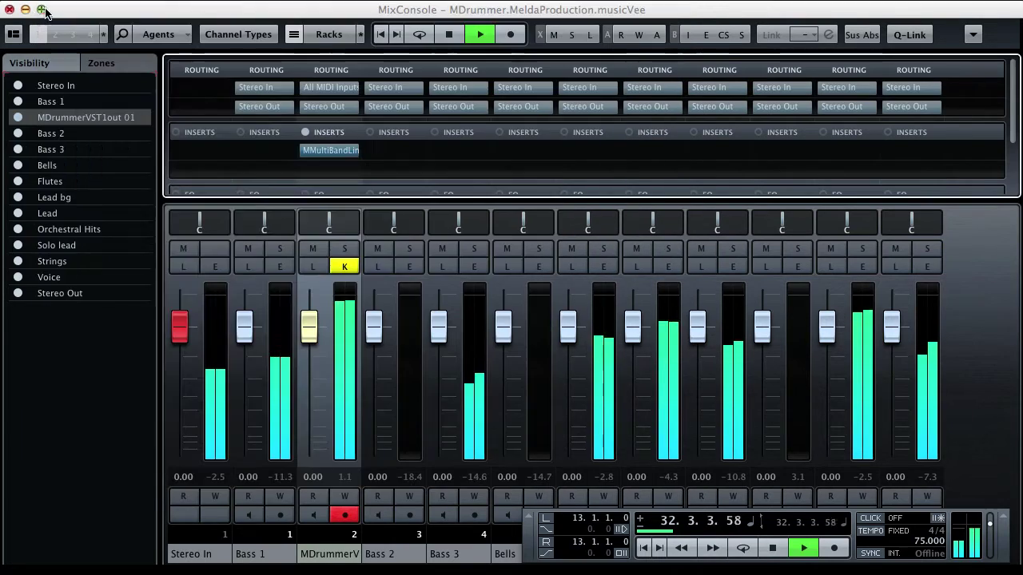
left_click(26, 11)
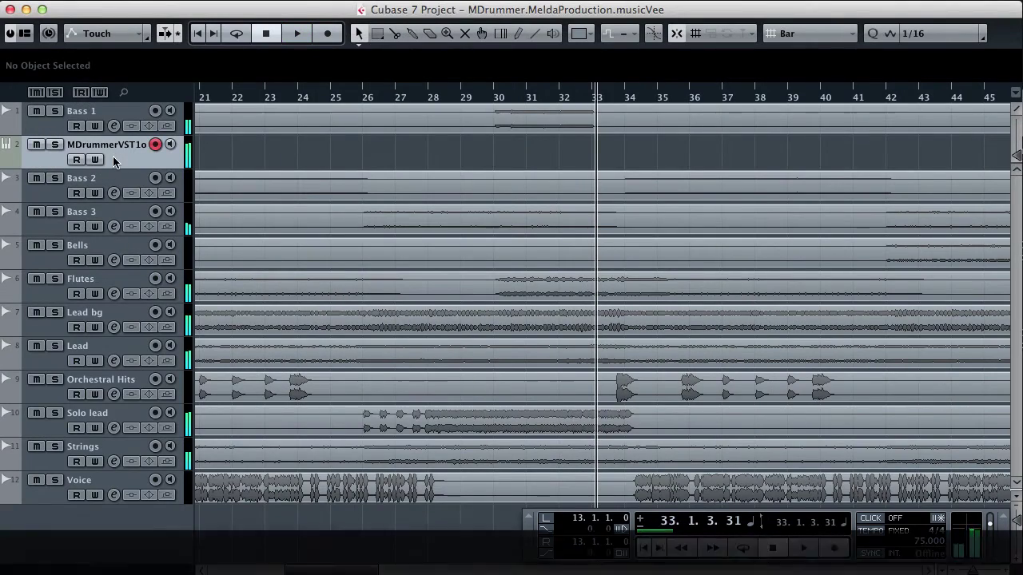
Step: Move the MDrummer track to the top and draw an 8-bar MIDI part over bars 2–10
left_click_drag(116, 123, 116, 156)
scroll(204, 130, "left", 10)
right_click(205, 130)
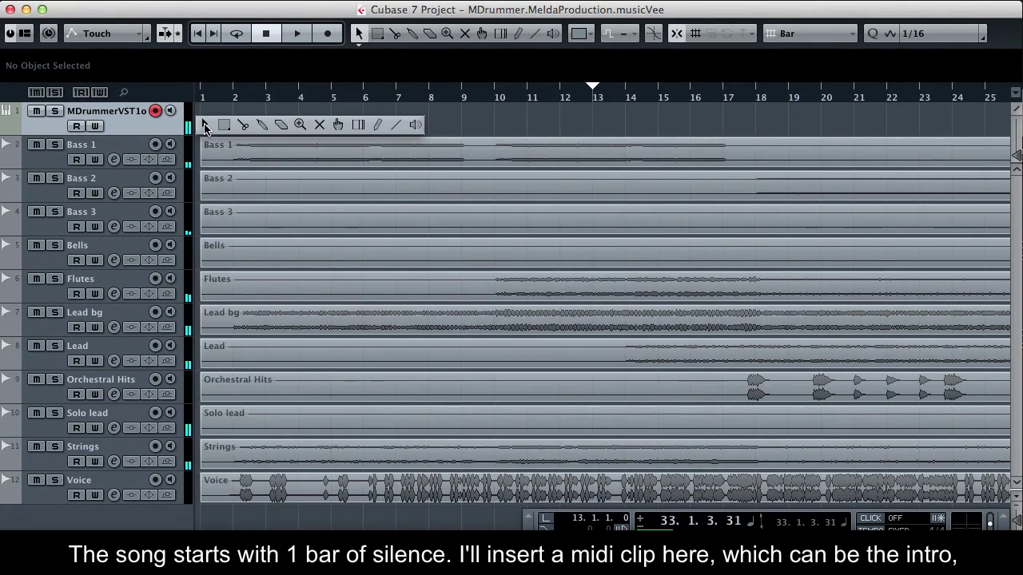
left_click(374, 127)
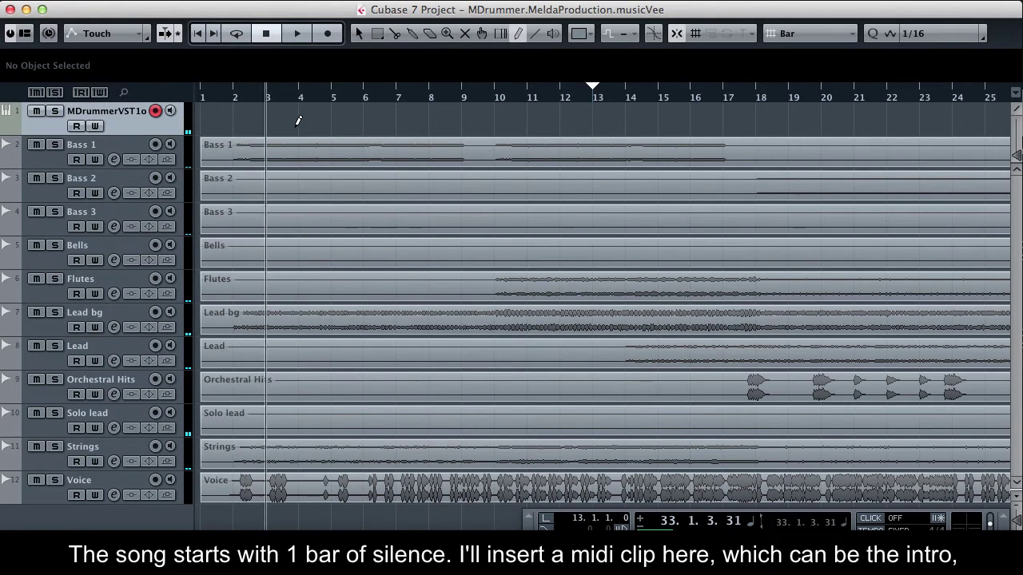
left_click_drag(204, 120, 483, 120)
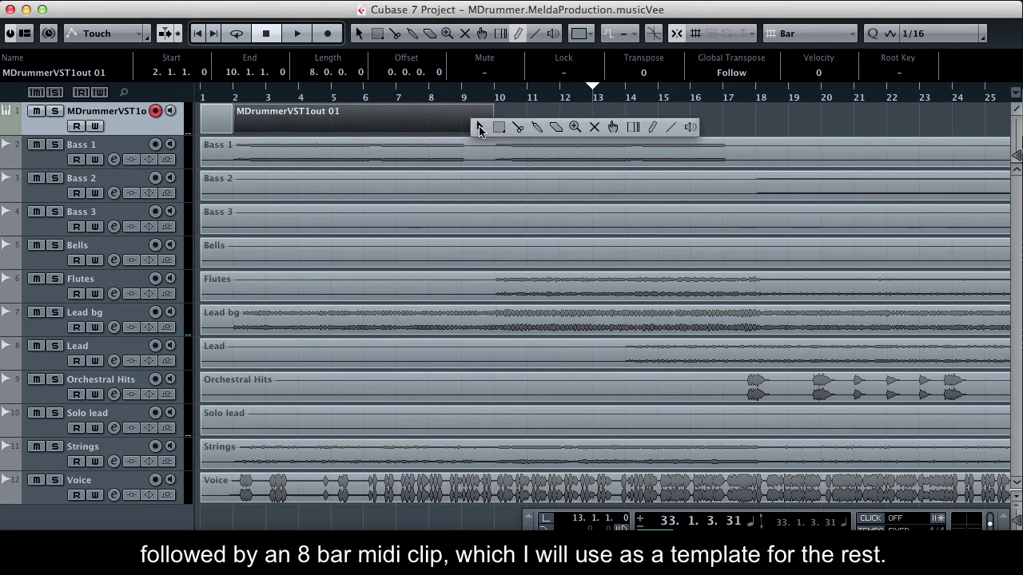
Step: Add a C-2 note at the start of the intro clip
double_click(361, 130)
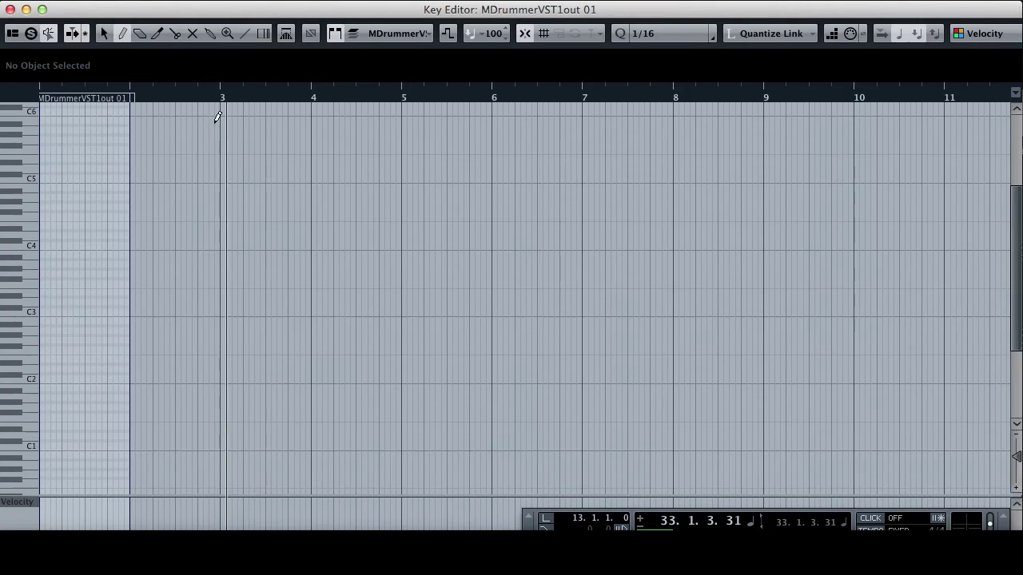
scroll(135, 228, "down", 1)
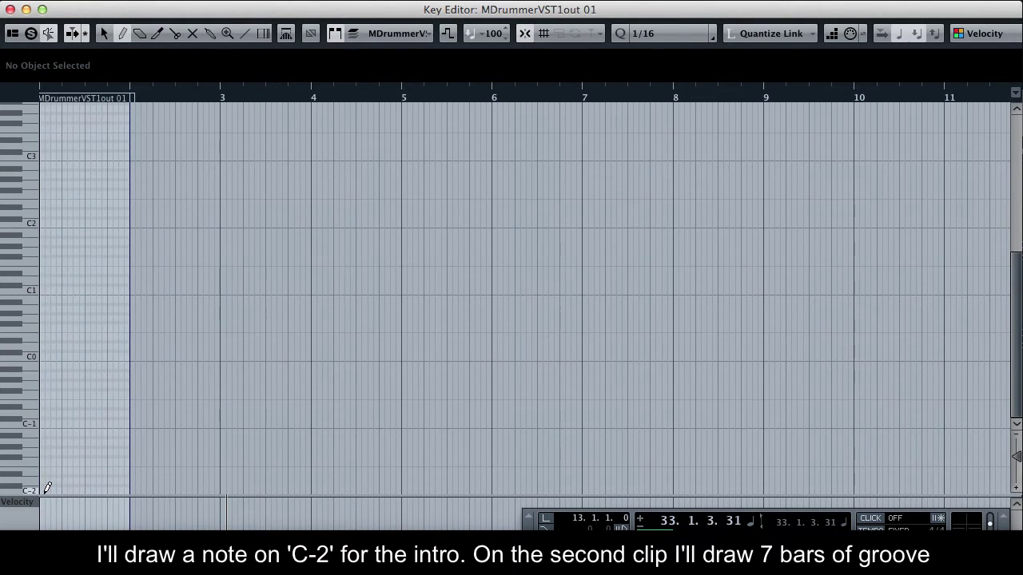
left_click(44, 491)
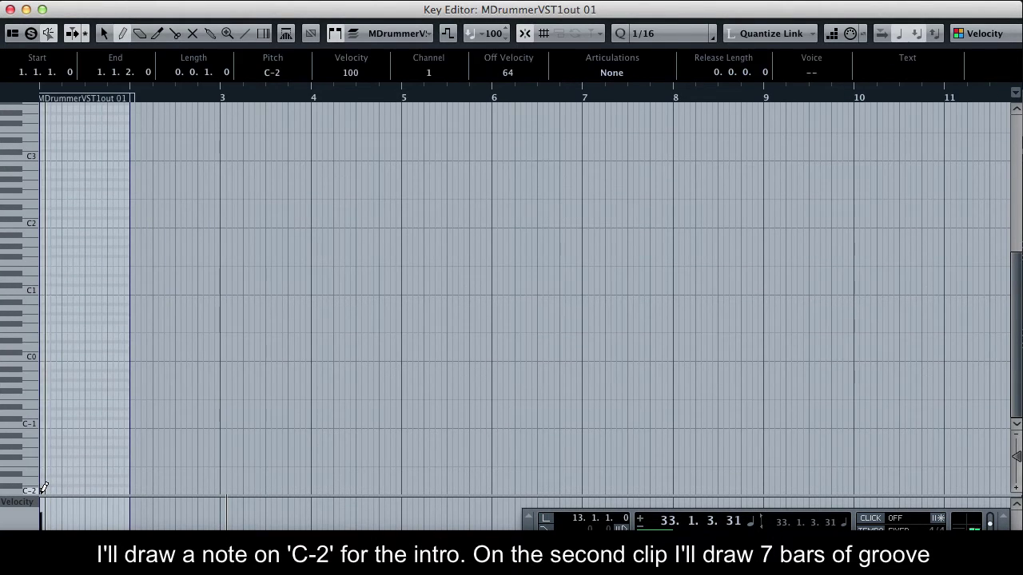
left_click(10, 11)
Step: In the second drum clip, add C-1 notes at the start of bars 2 through 7
double_click(245, 113)
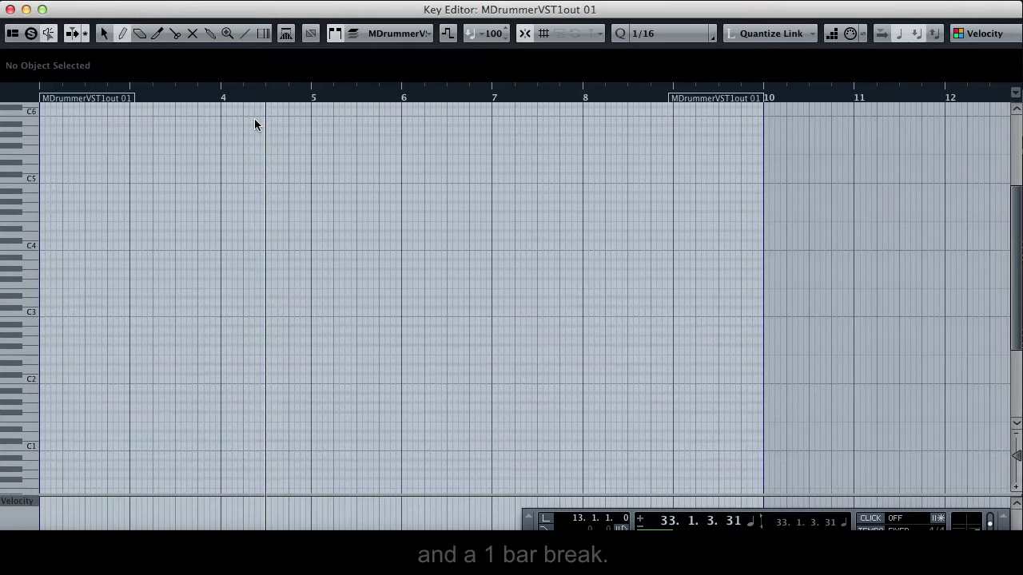
scroll(184, 239, "down", 1)
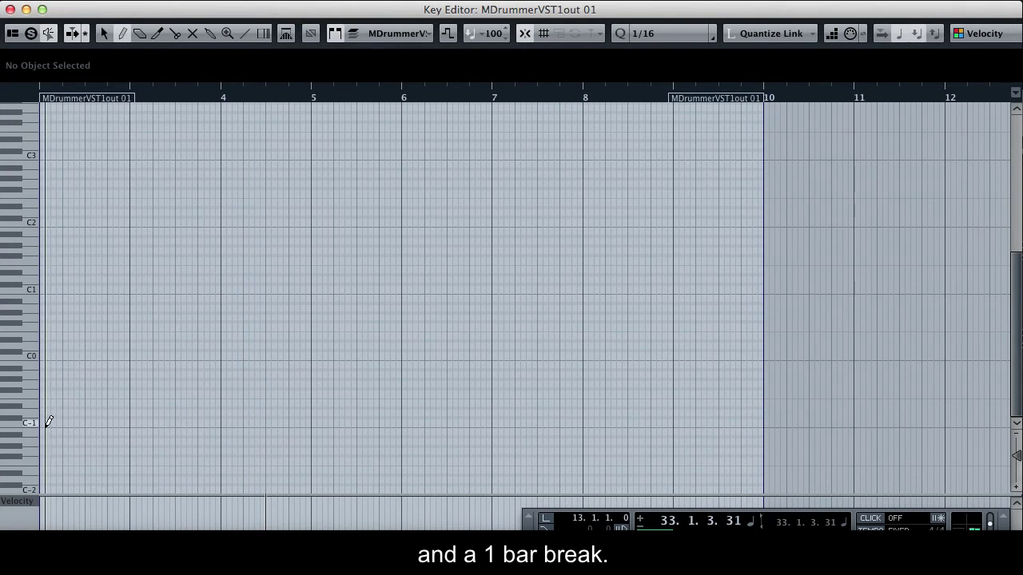
left_click(46, 422)
left_click(137, 422)
left_click(228, 422)
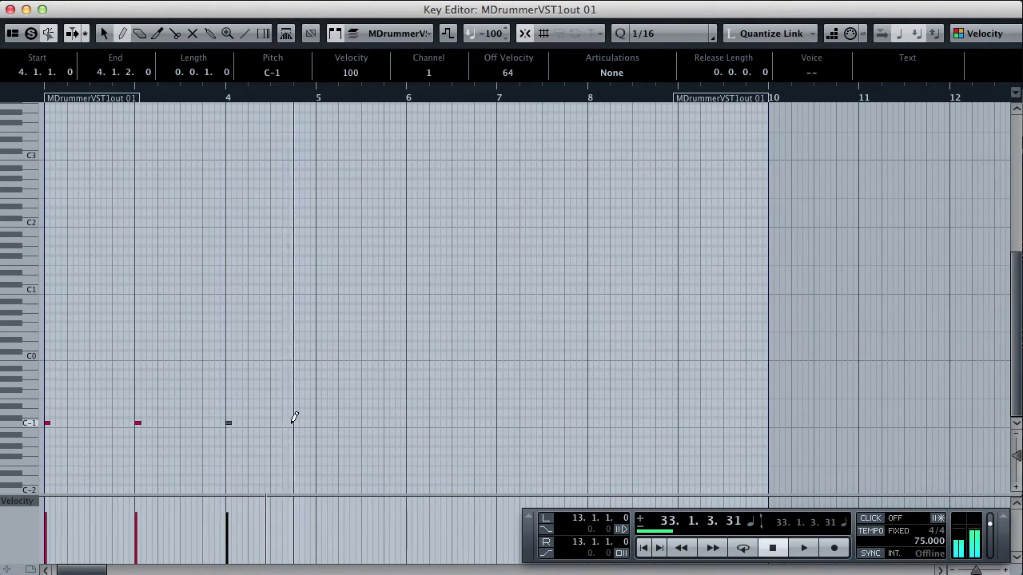
left_click(318, 422)
left_click(409, 422)
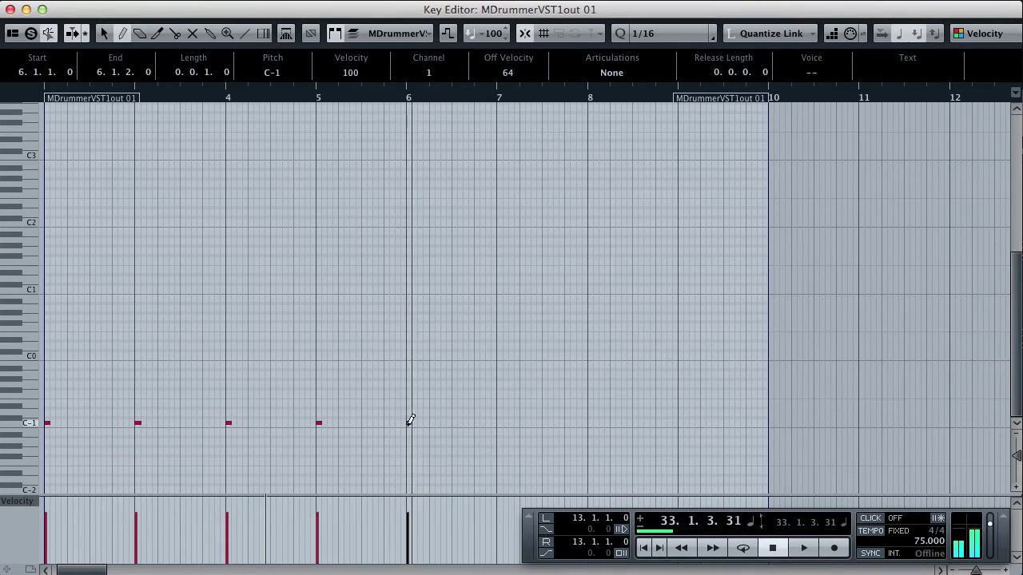
left_click(499, 422)
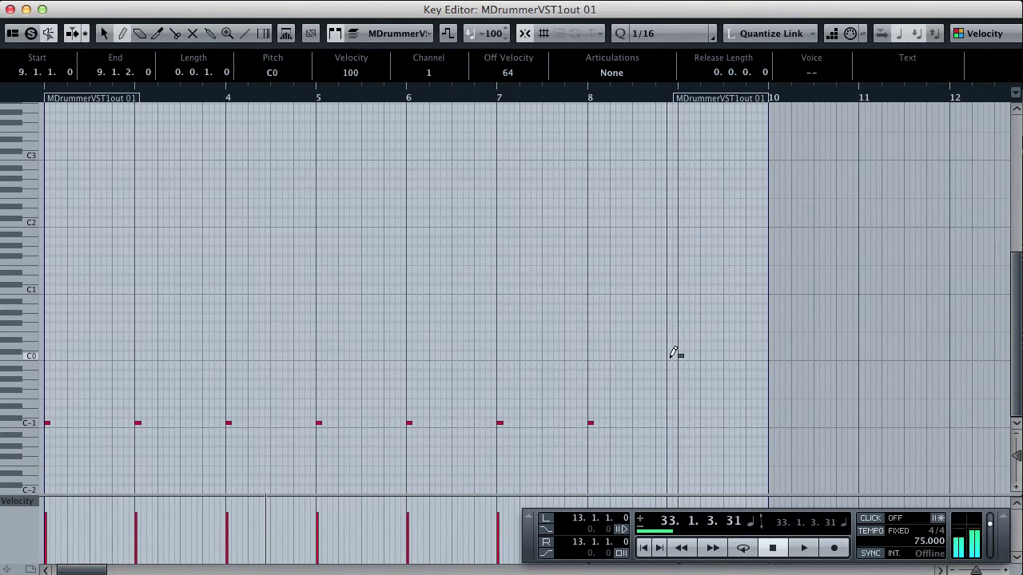
left_click(10, 9)
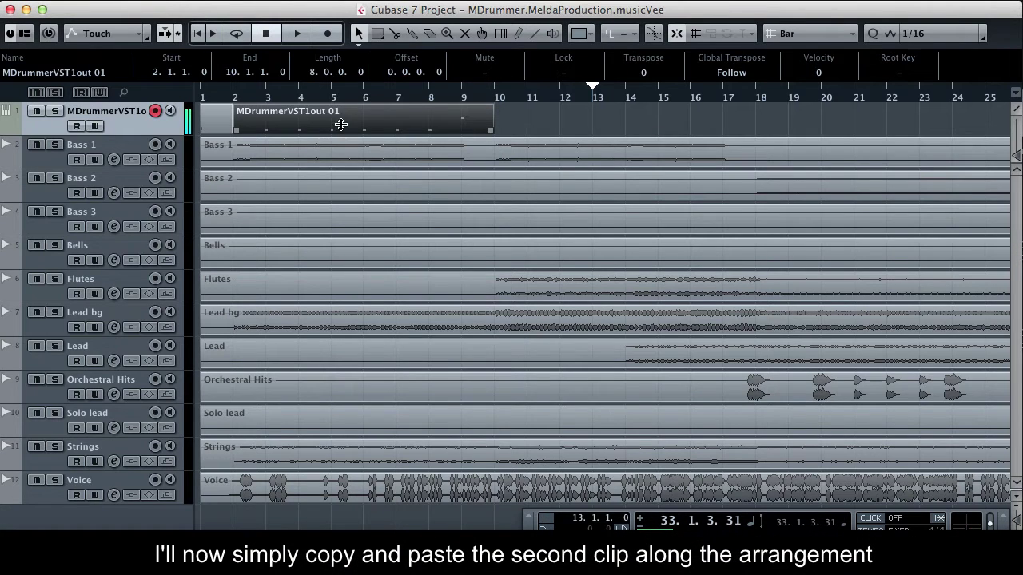
Step: Paste copies of the 8-bar drum clip back to back at bars 10, 18, 26 and 42
key("super+v")
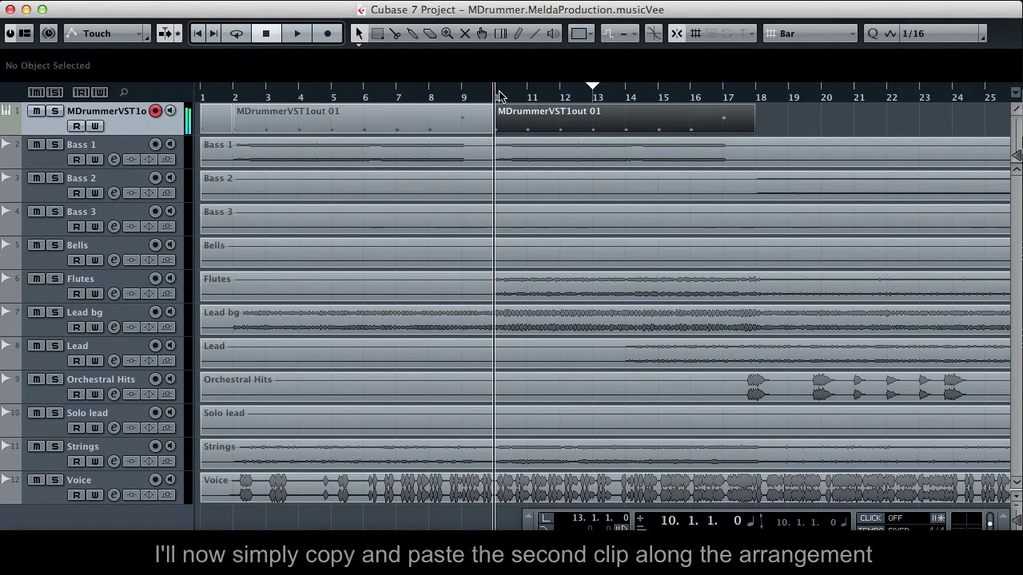
key("super+v")
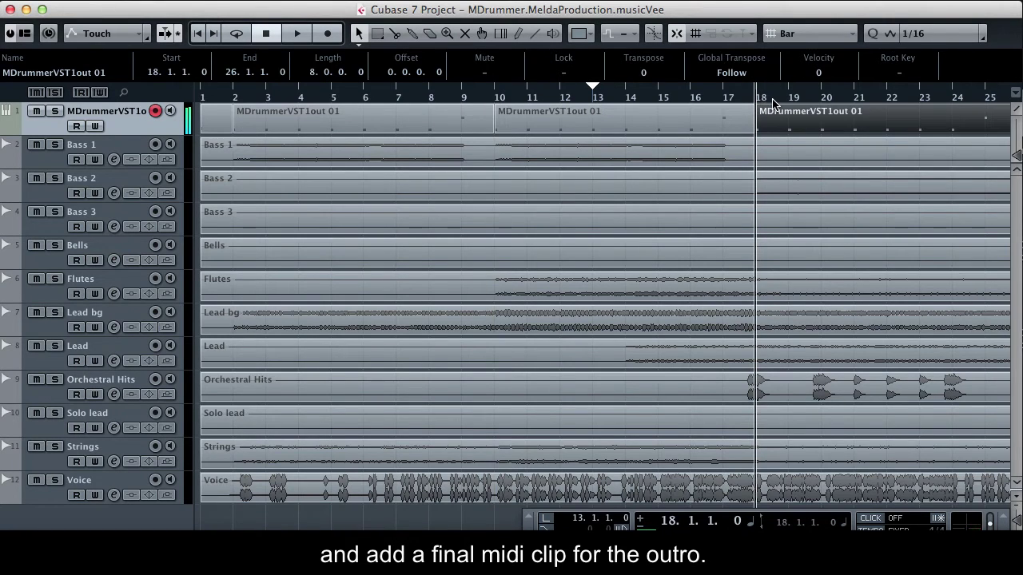
scroll(770, 98, "right", 3)
left_click(893, 114)
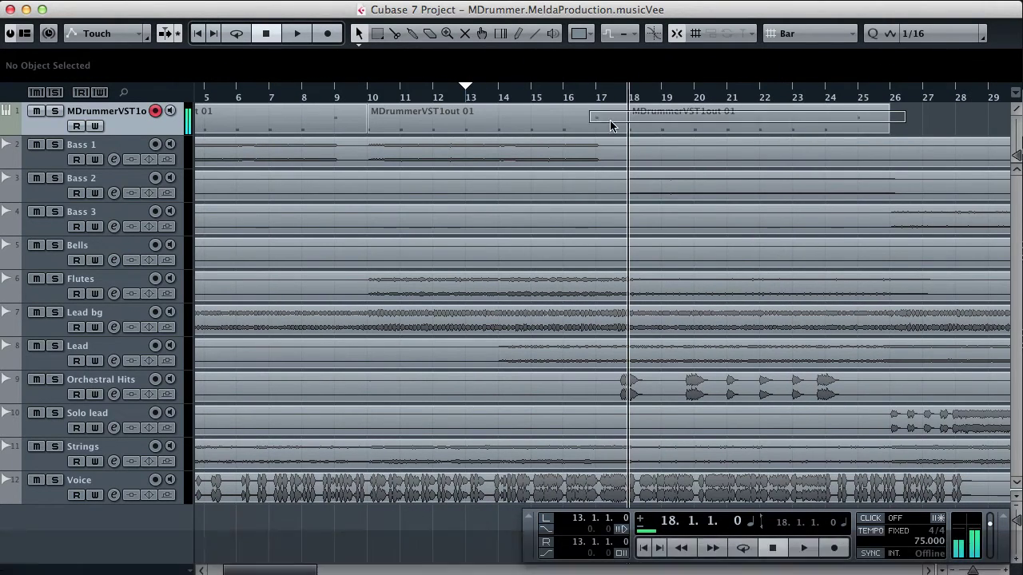
left_click(566, 128)
key("super+v")
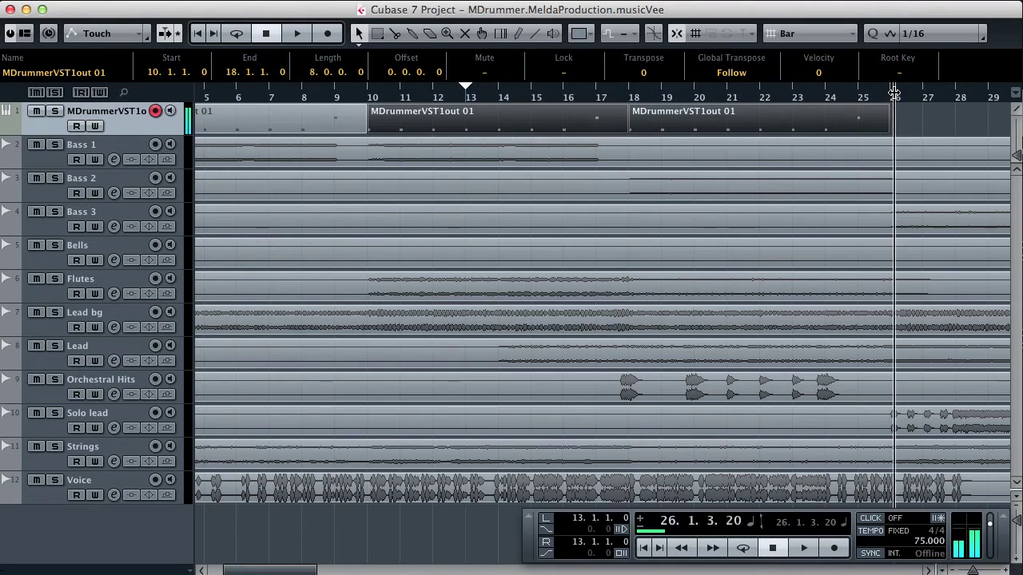
scroll(891, 100, "right", 10)
scroll(893, 104, "right", 6)
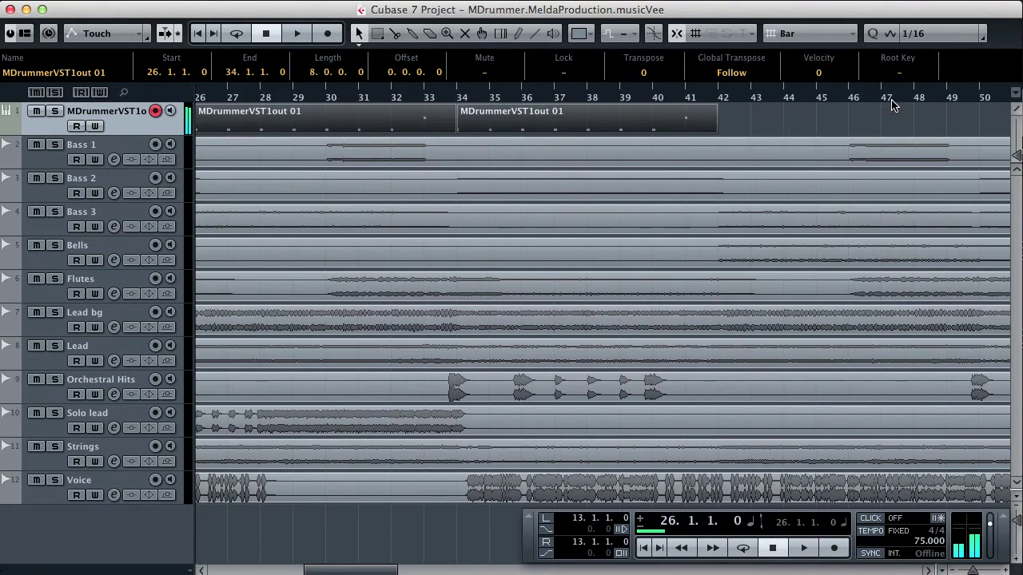
left_click(663, 95)
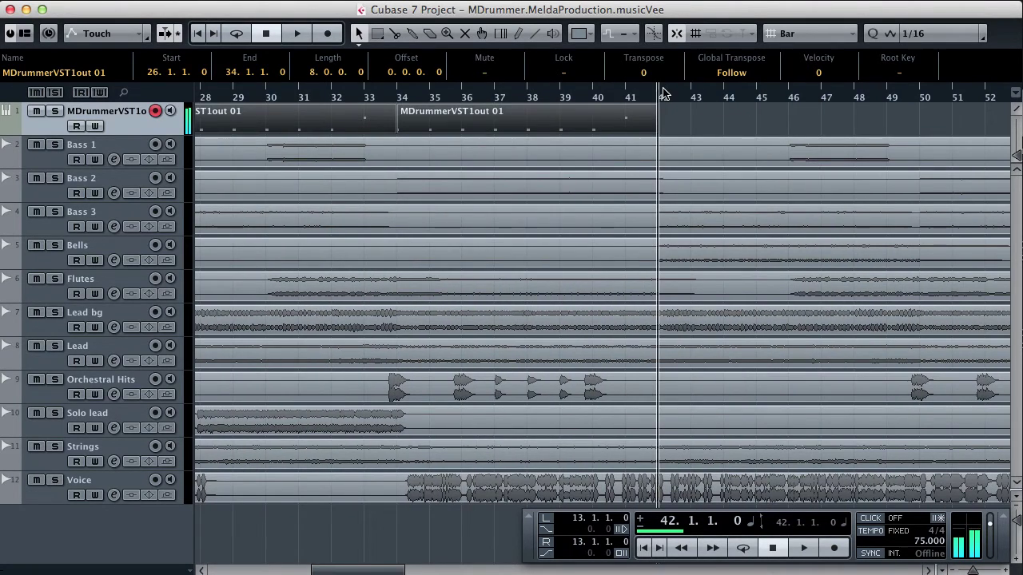
key("super+v")
scroll(679, 100, "right", 13)
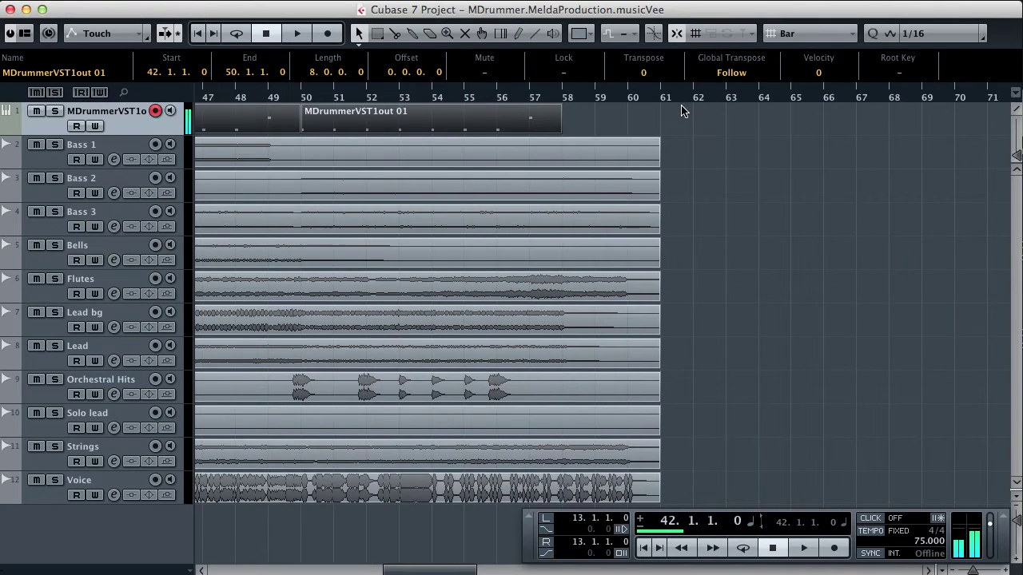
Step: Draw a new drum clip spanning bars 58–61 with the Draw tool
right_click(685, 117)
left_click(849, 115)
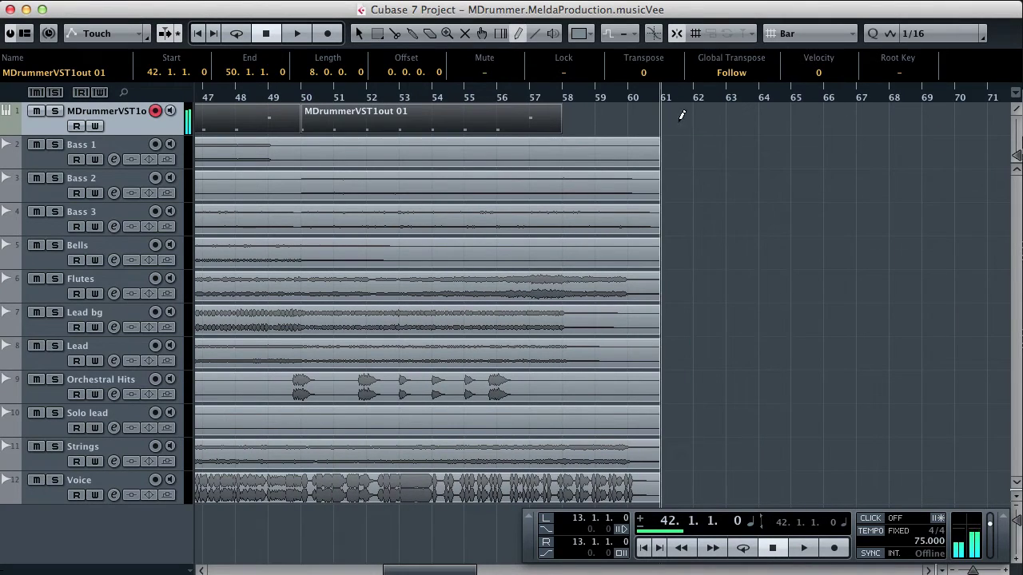
left_click_drag(583, 120, 662, 120)
Step: Return to the Arrow tool and add a C2 note at bar 59 in the outro clip
right_click(649, 126)
left_click(649, 127)
double_click(639, 126)
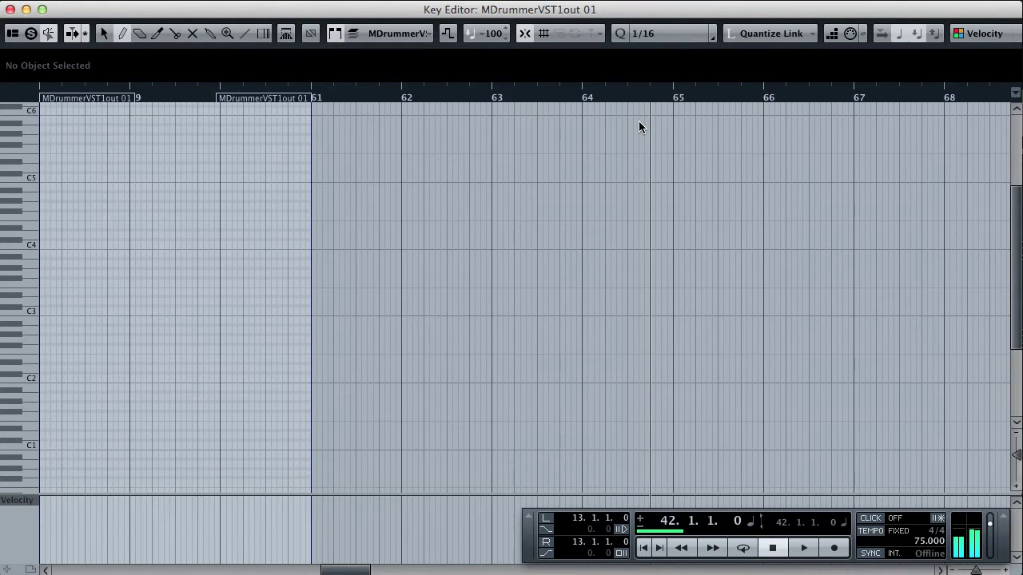
left_click(133, 376)
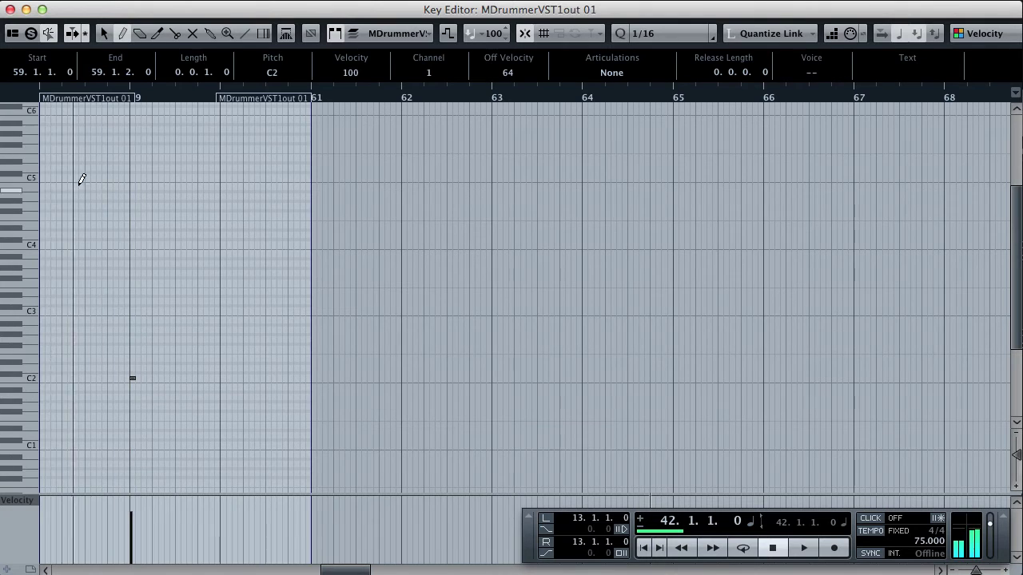
left_click(10, 10)
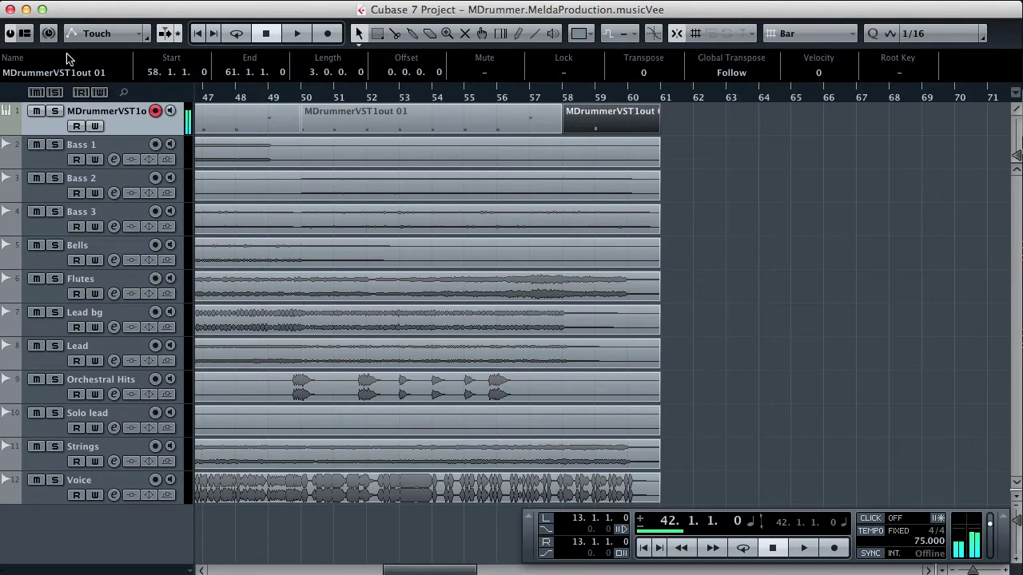
scroll(258, 164, "left", 15)
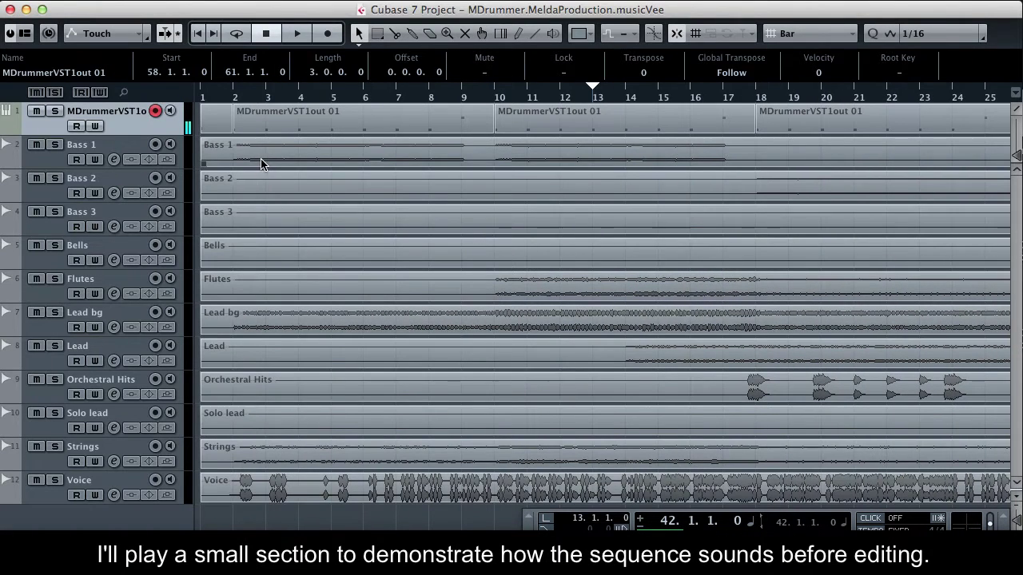
Step: Solo the MDrummer track, play from bar 8, and transpose the bars 10–18 clip up 3 semitones
left_click(56, 110)
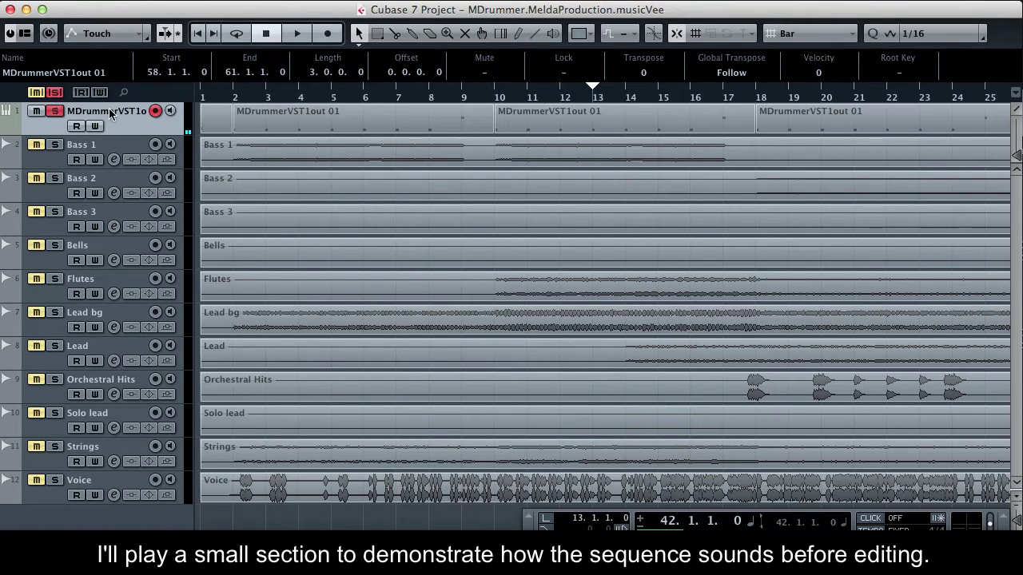
left_click(429, 93)
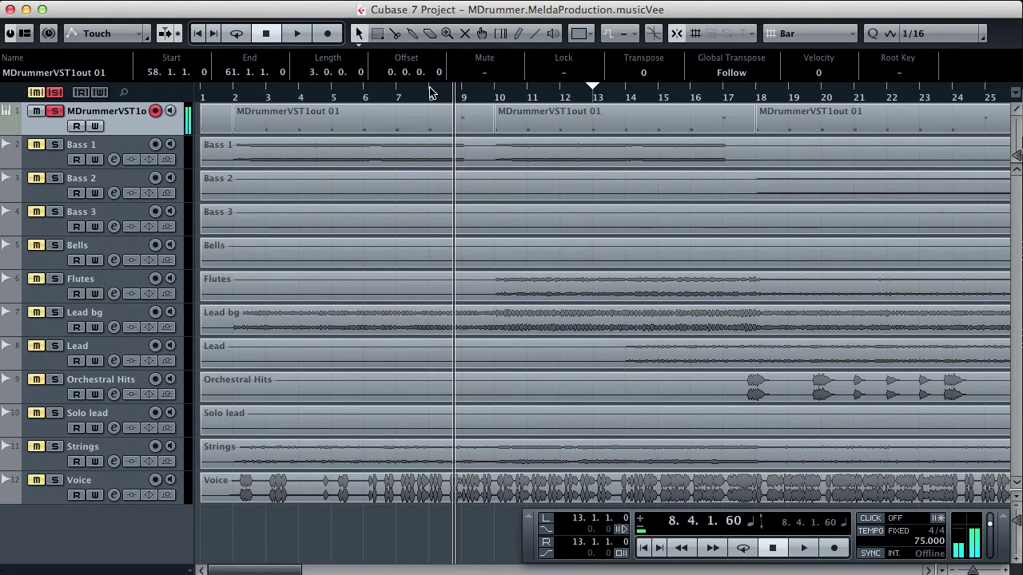
left_click(574, 121)
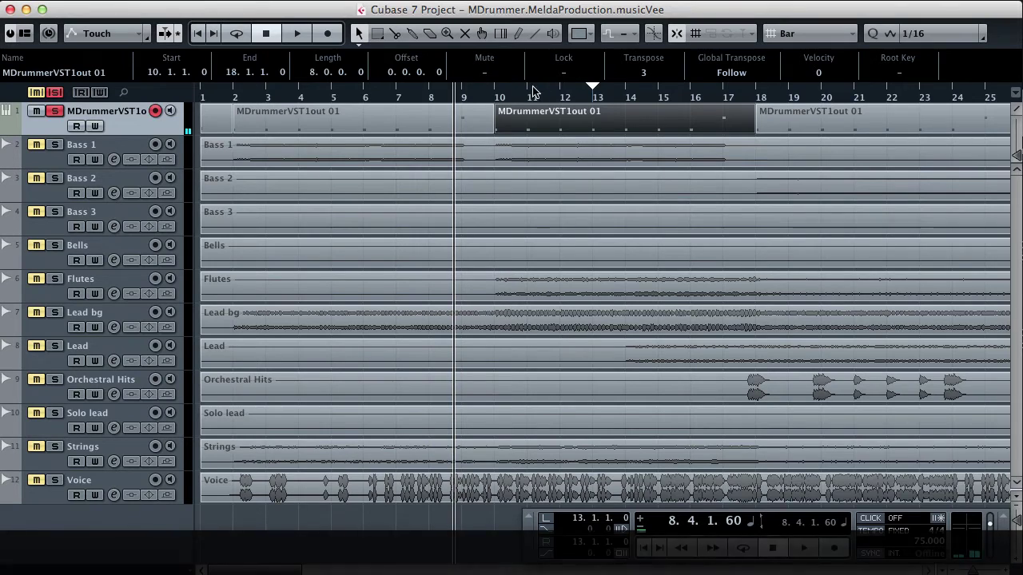
left_click(497, 96)
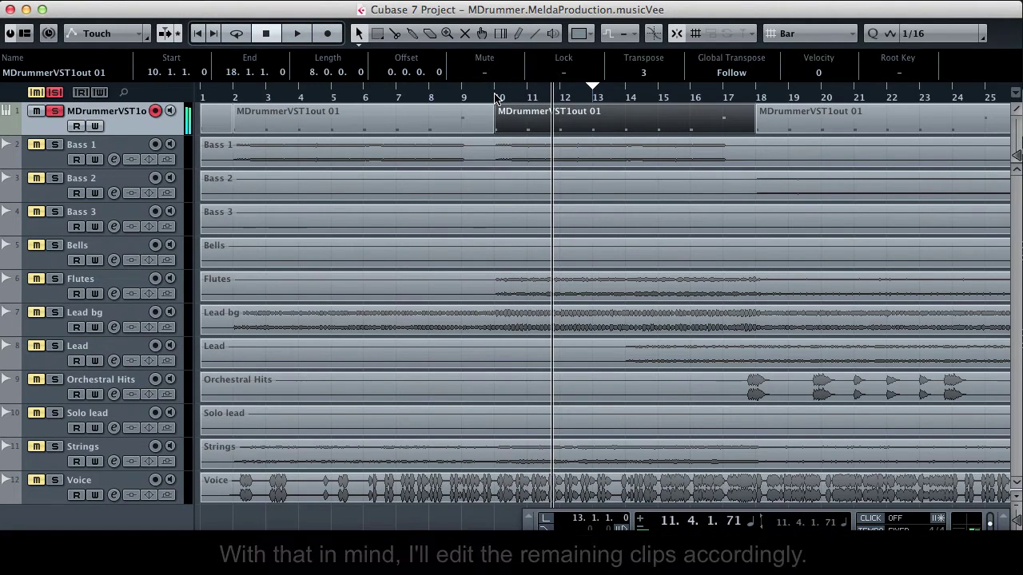
Step: Check the bars 18–26 and 26–34 clips, then transpose the bars 34–42 part up 9 semitones
scroll(495, 96, "right", 10)
left_click(493, 118)
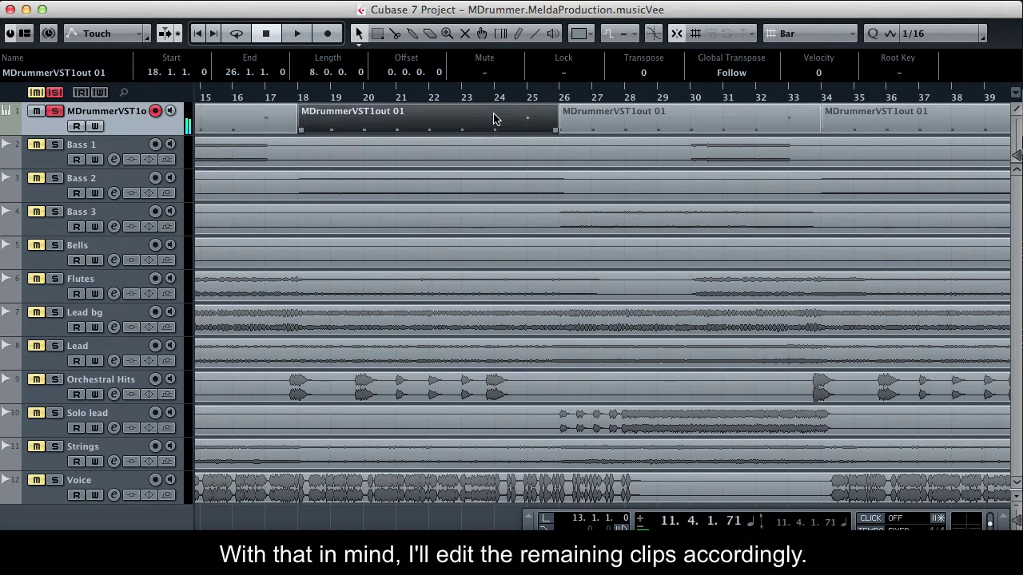
scroll(652, 72, "up", 6)
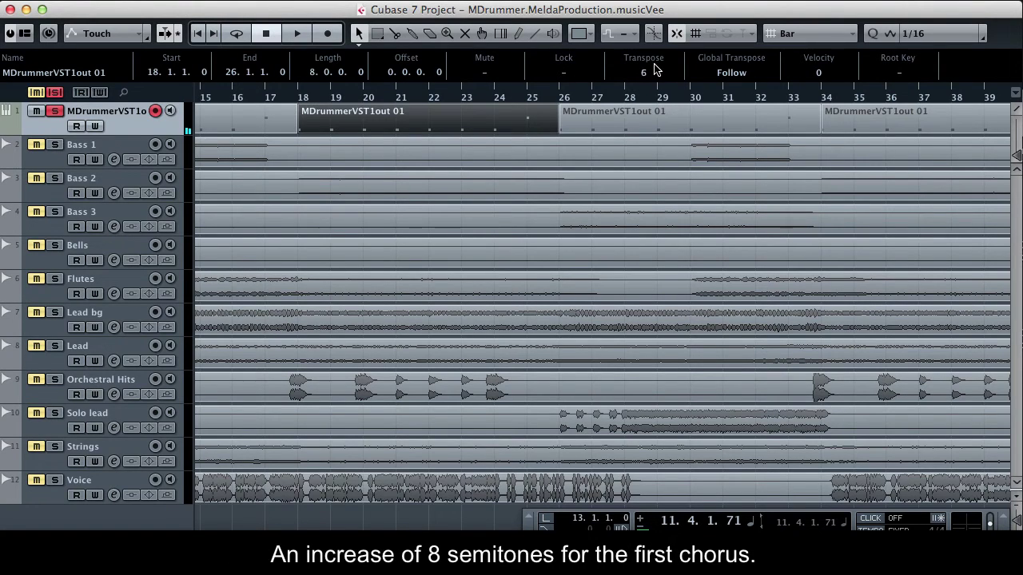
left_click(661, 117)
scroll(657, 71, "up", 5)
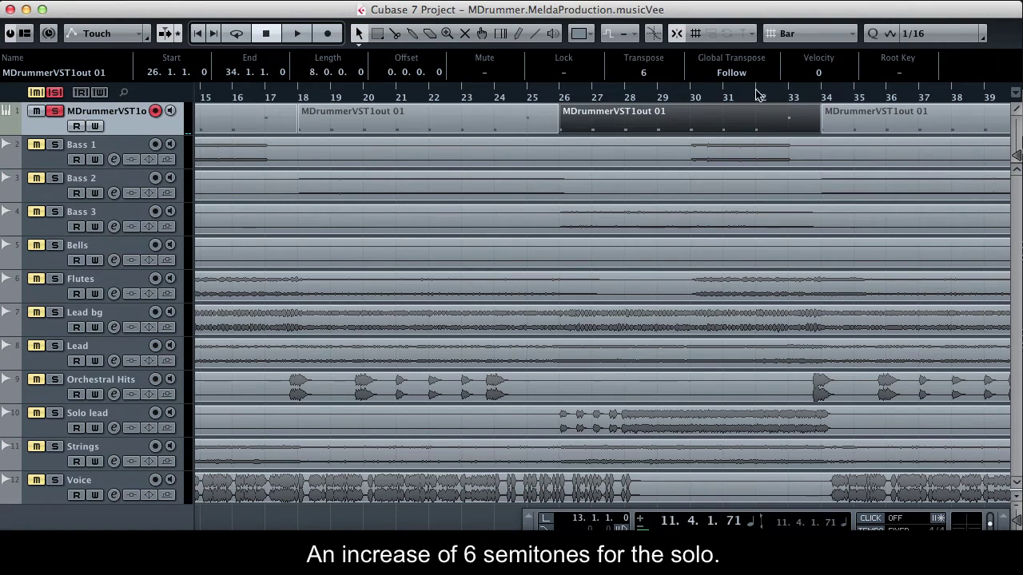
left_click(850, 118)
scroll(657, 69, "up", 3)
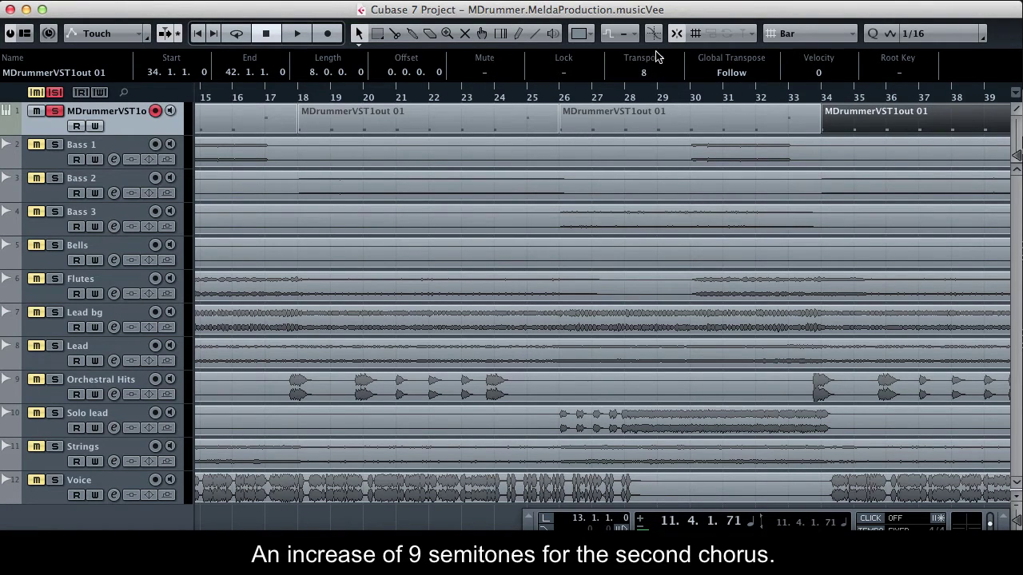
Step: Transpose the second verse part (bars 42–50) up 4 and the final part (bars 50–58) up 10 semitones
scroll(681, 112, "right", 10)
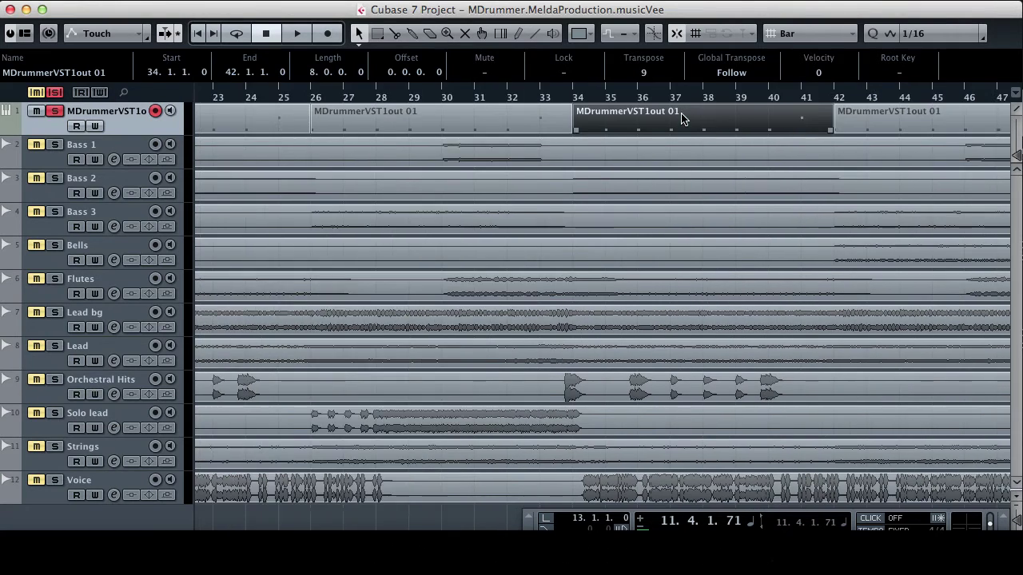
left_click(636, 119)
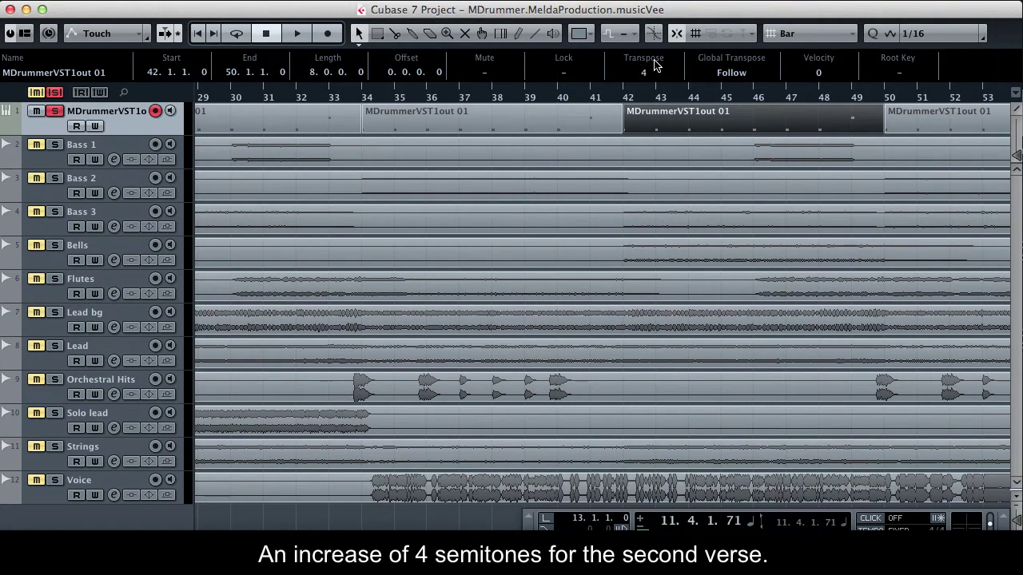
scroll(799, 111, "right", 7)
left_click(941, 117)
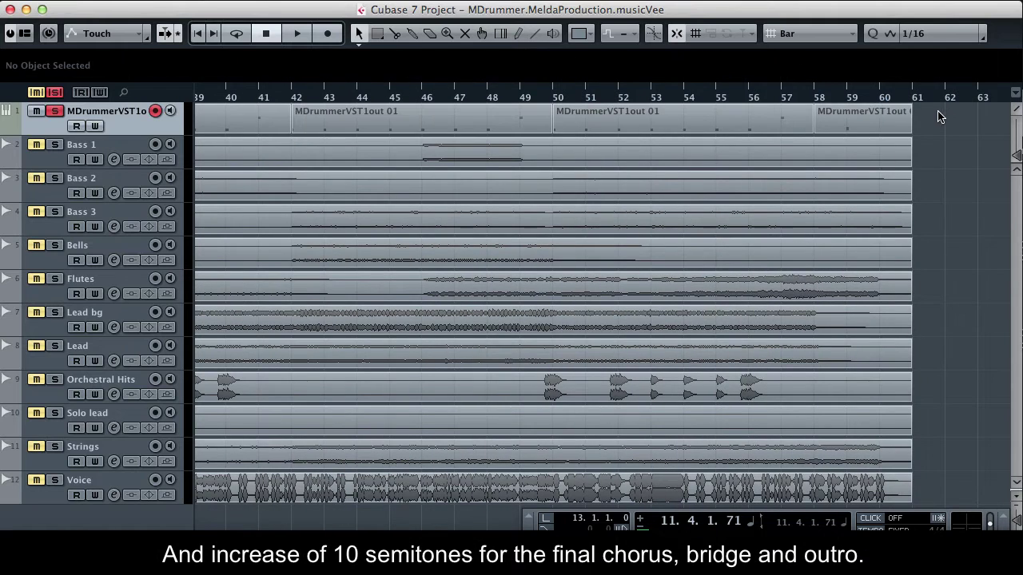
left_click(709, 115)
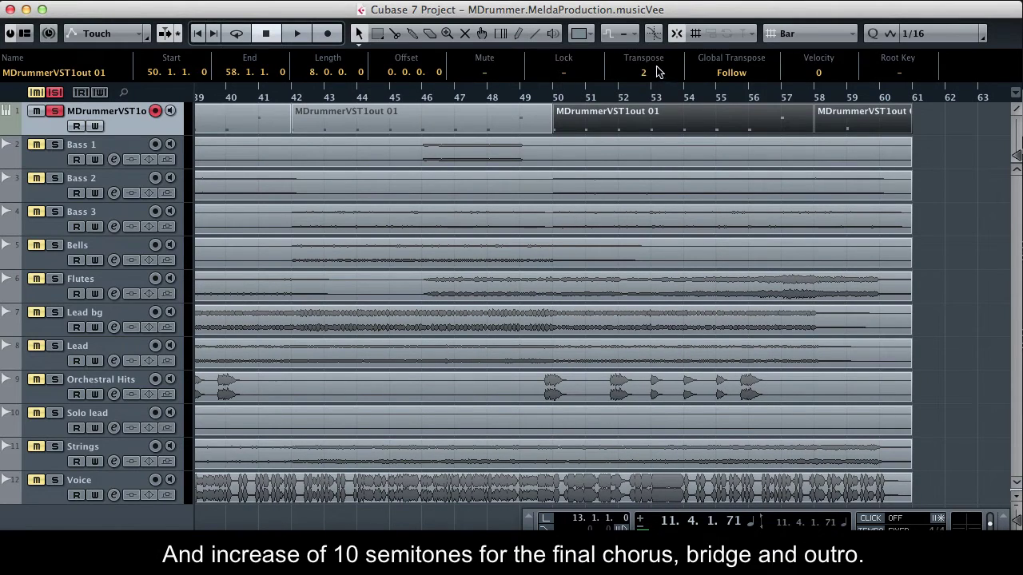
scroll(655, 54, "up", 1)
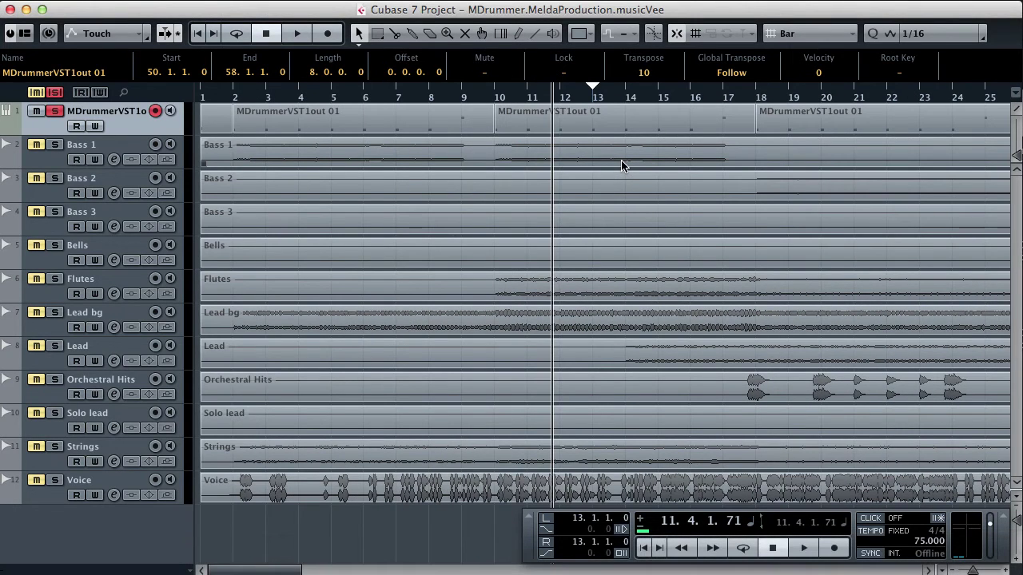
Step: In the first chorus part, add a C3 note at bar 18 and replace the bar-23 C-1 note with C0
double_click(795, 124)
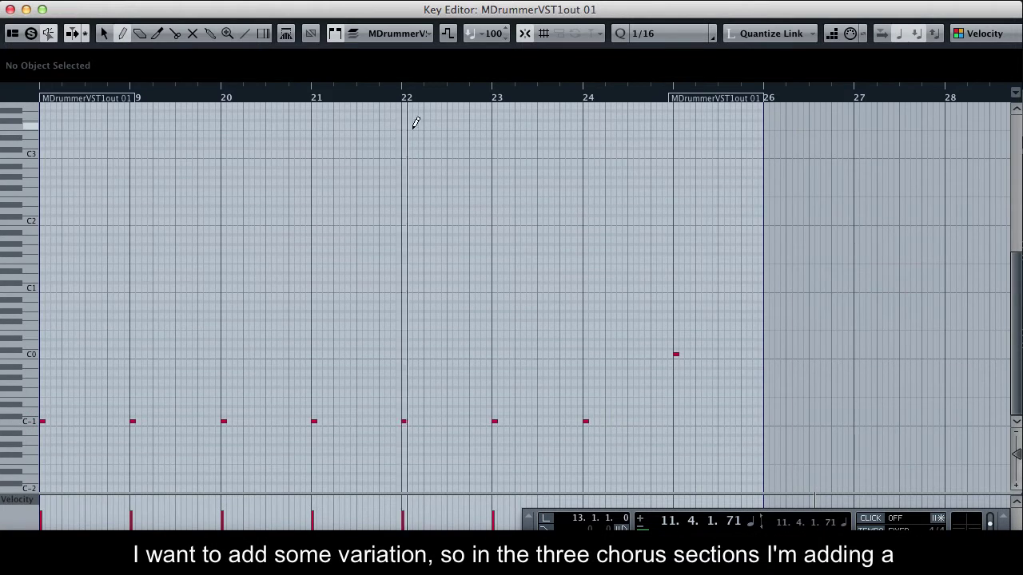
left_click(87, 152)
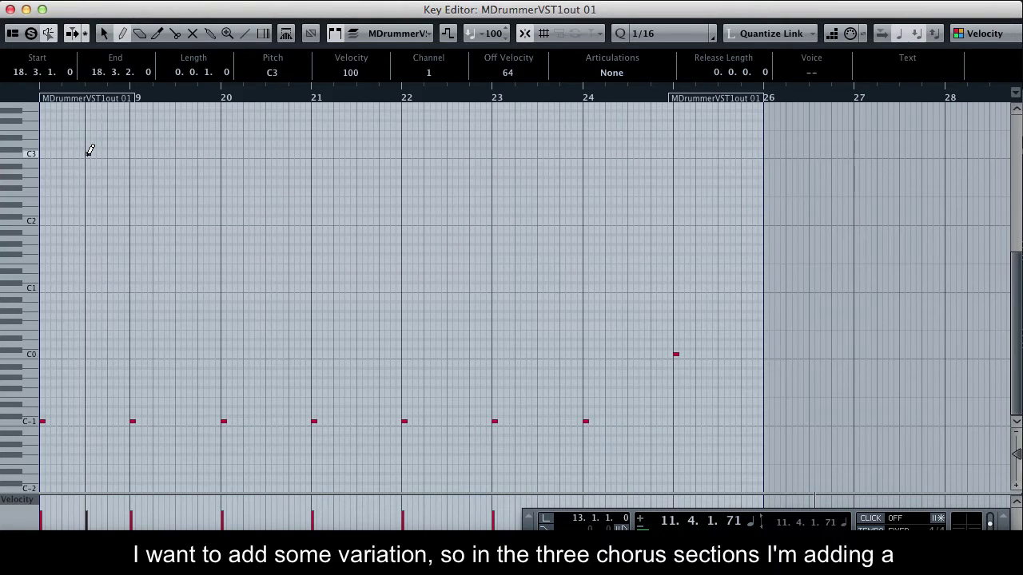
left_click(496, 354)
right_click(495, 357)
left_click(531, 358)
left_click(495, 421)
right_click(493, 424)
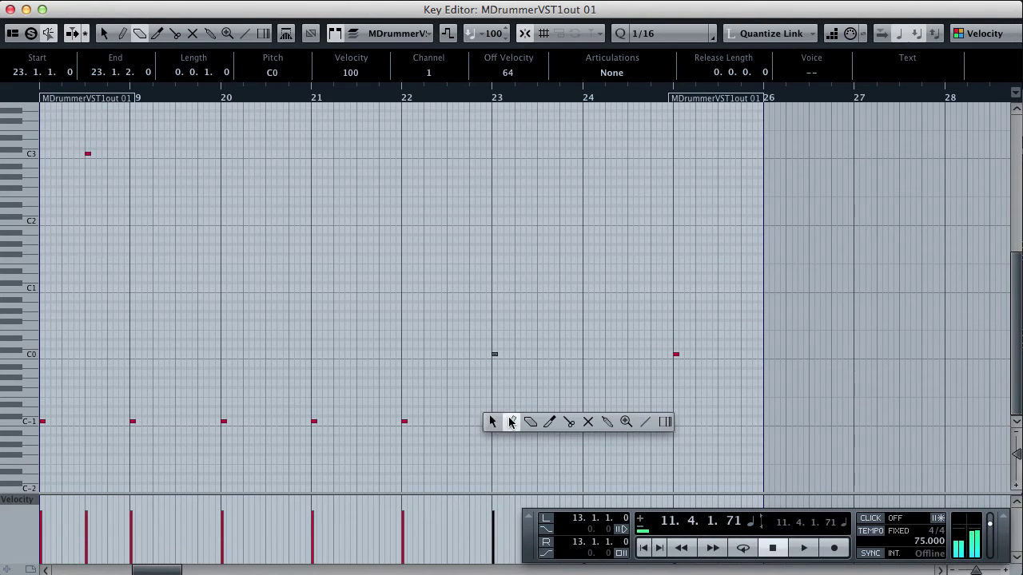
left_click(511, 421)
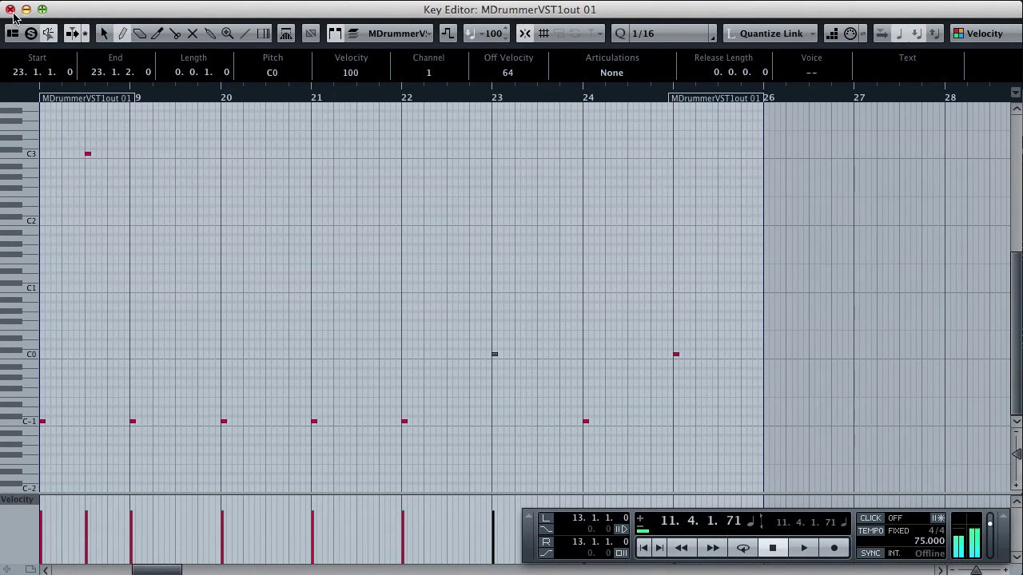
left_click(10, 10)
Step: In the bars 34–42 chorus part, add a C3 note at bar 34 and replace the bar-39 C-1 note with C0
scroll(509, 233, "right", 10)
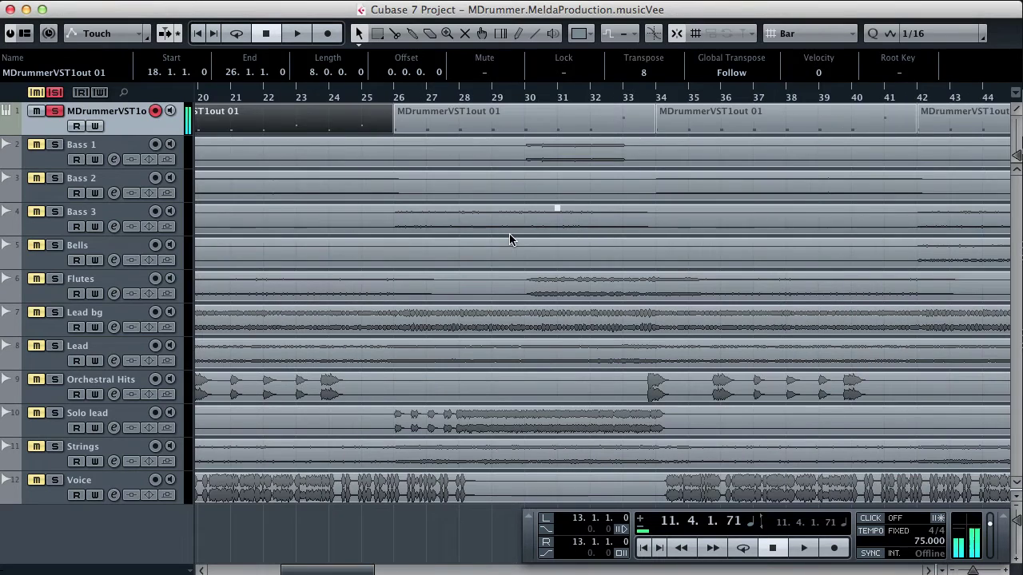
double_click(694, 117)
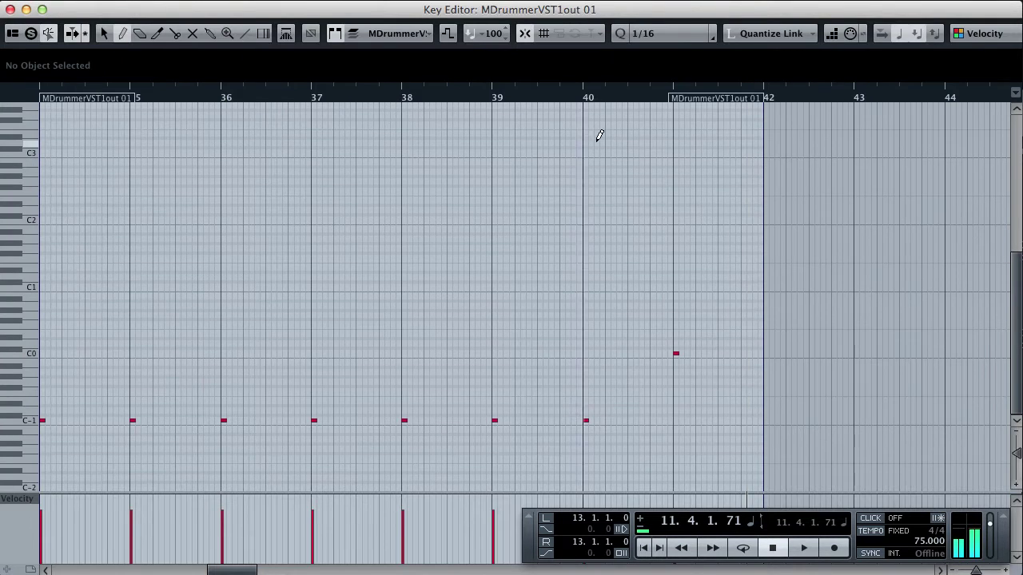
left_click(88, 153)
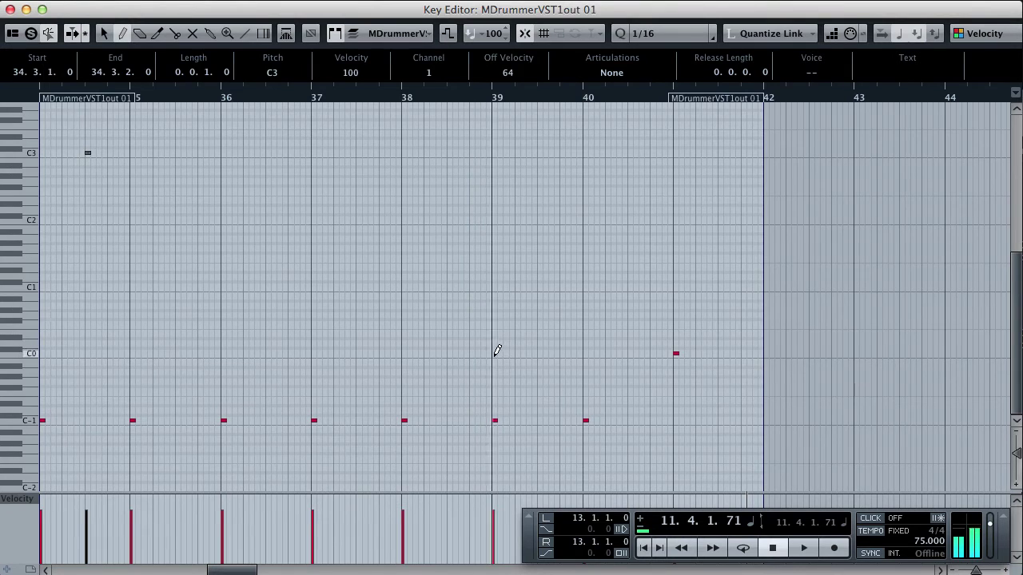
right_click(495, 397)
left_click(532, 396)
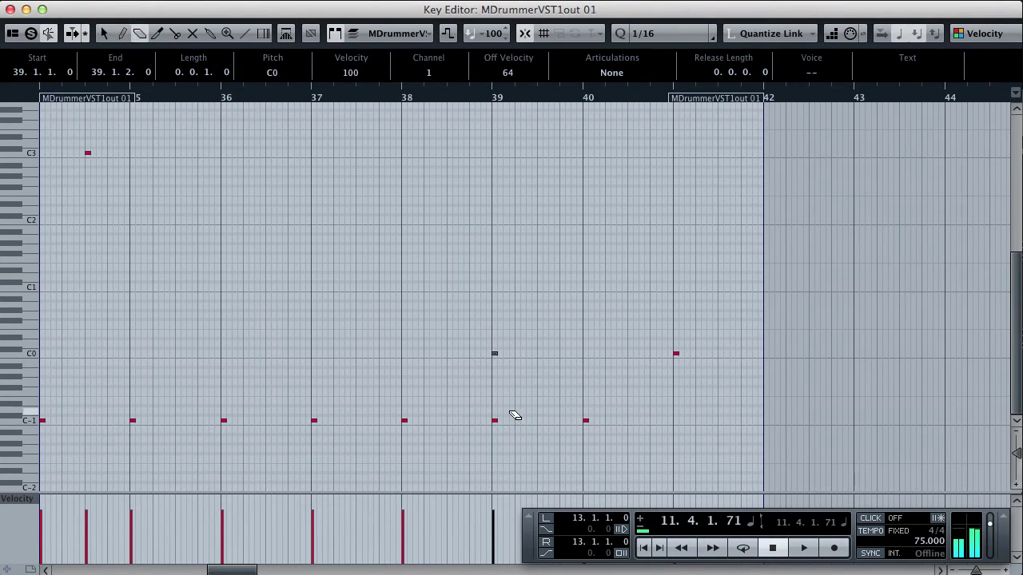
right_click(501, 417)
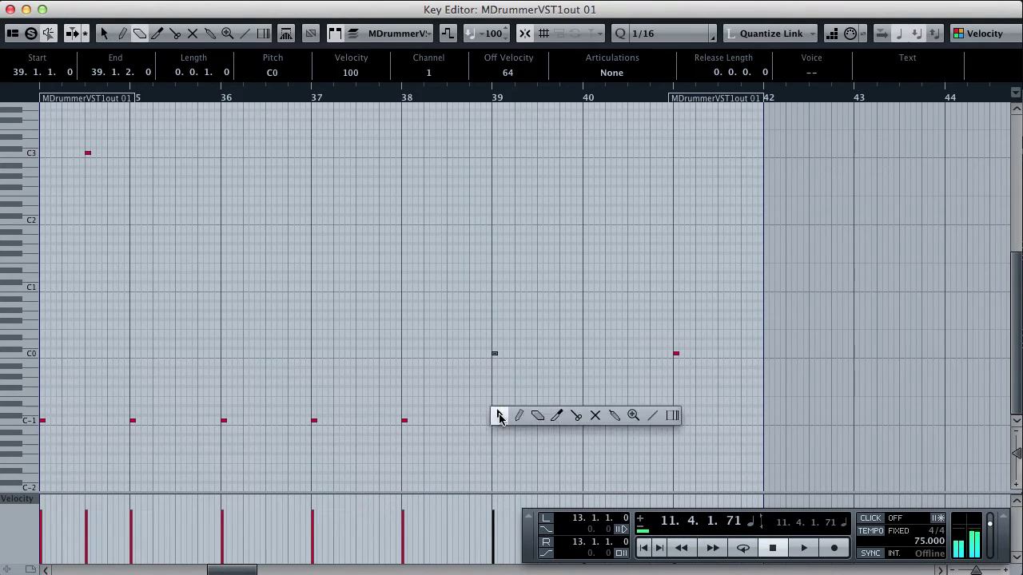
left_click(515, 415)
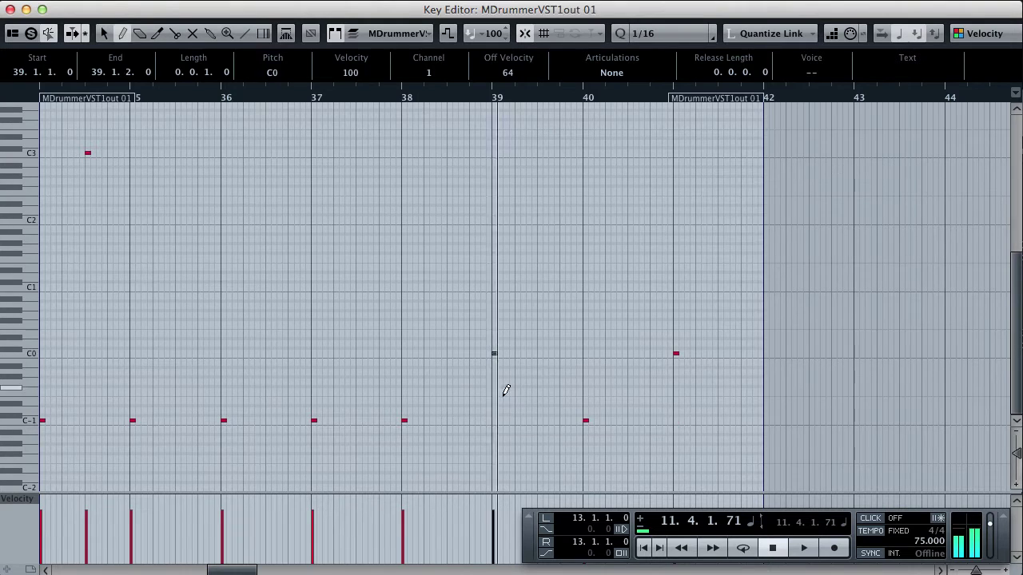
left_click(9, 9)
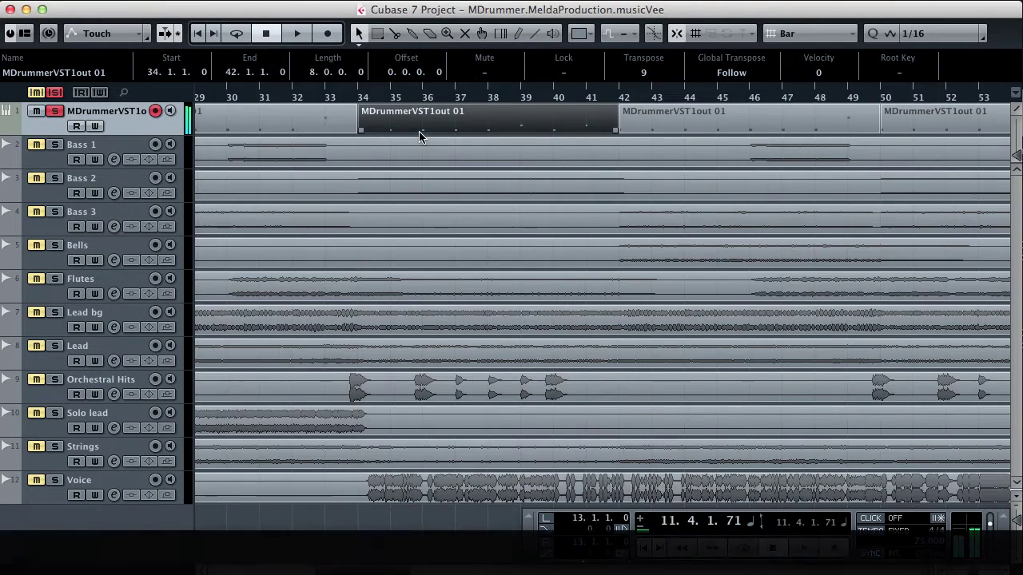
double_click(708, 118)
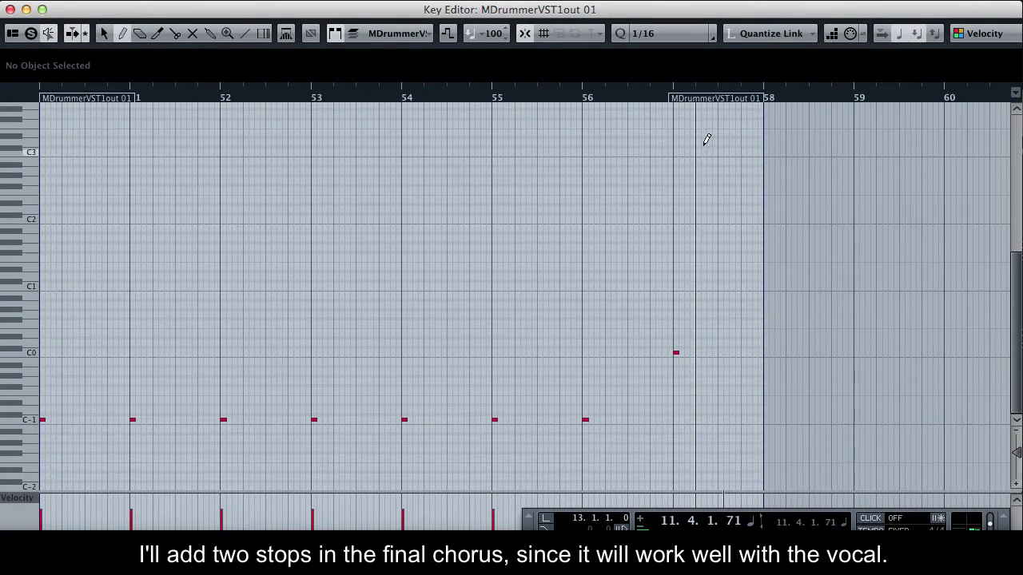
Step: In the bars 50–58 part, replace the bar-55 C-1 note with C0 and add C3 notes at bars 50–51
left_click(494, 352)
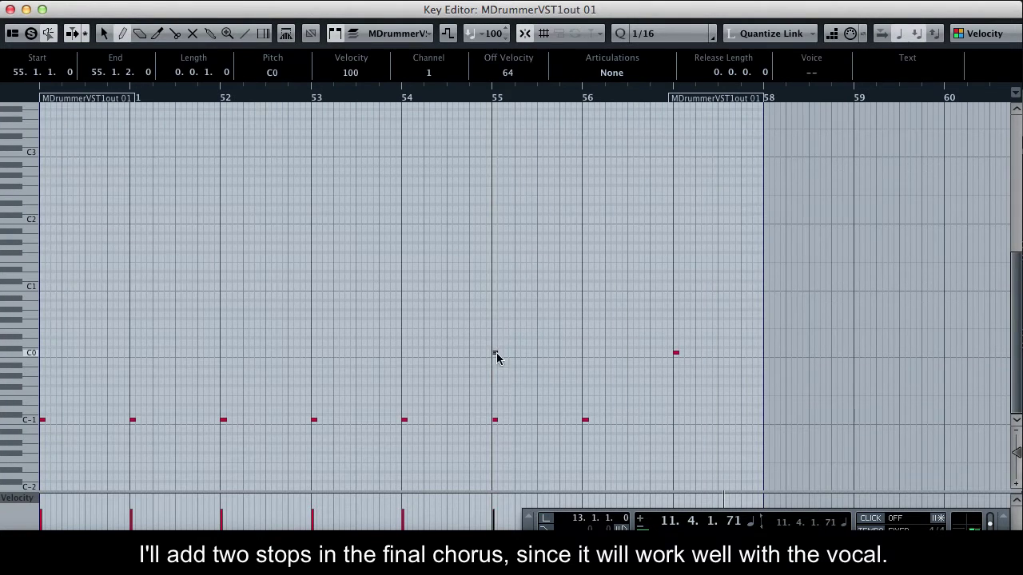
right_click(496, 350)
left_click(532, 354)
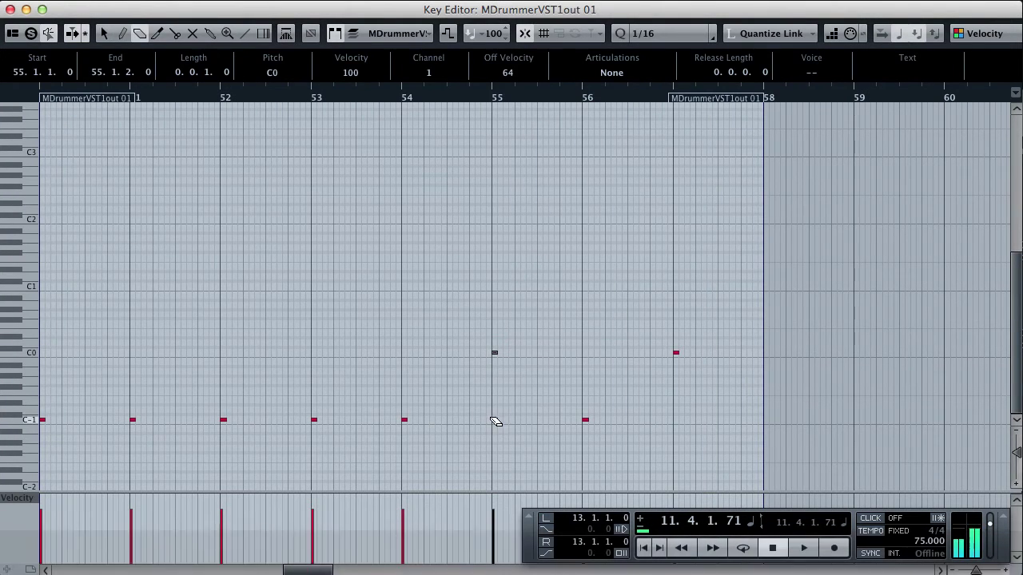
right_click(493, 419)
left_click(512, 419)
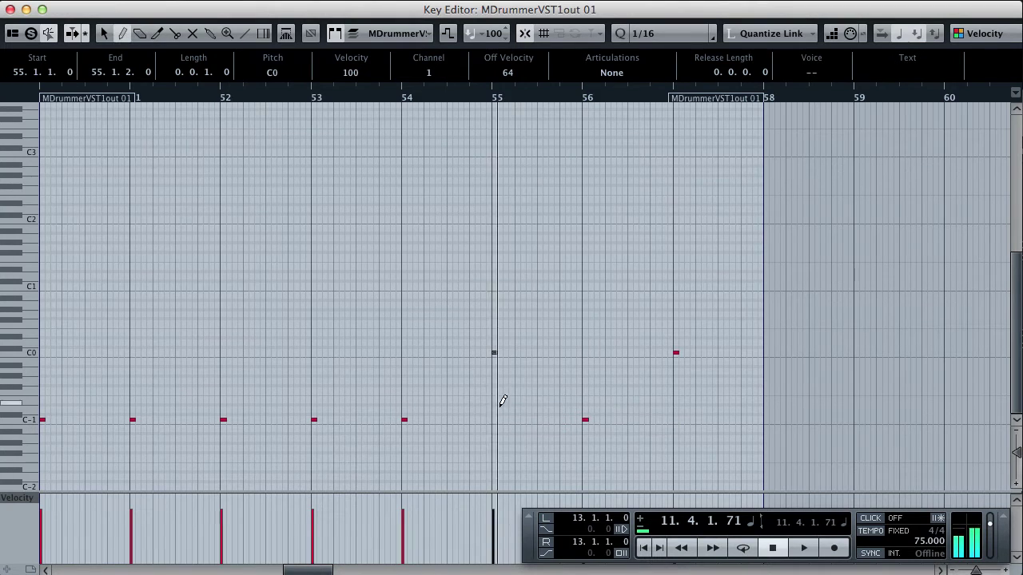
left_click(178, 152)
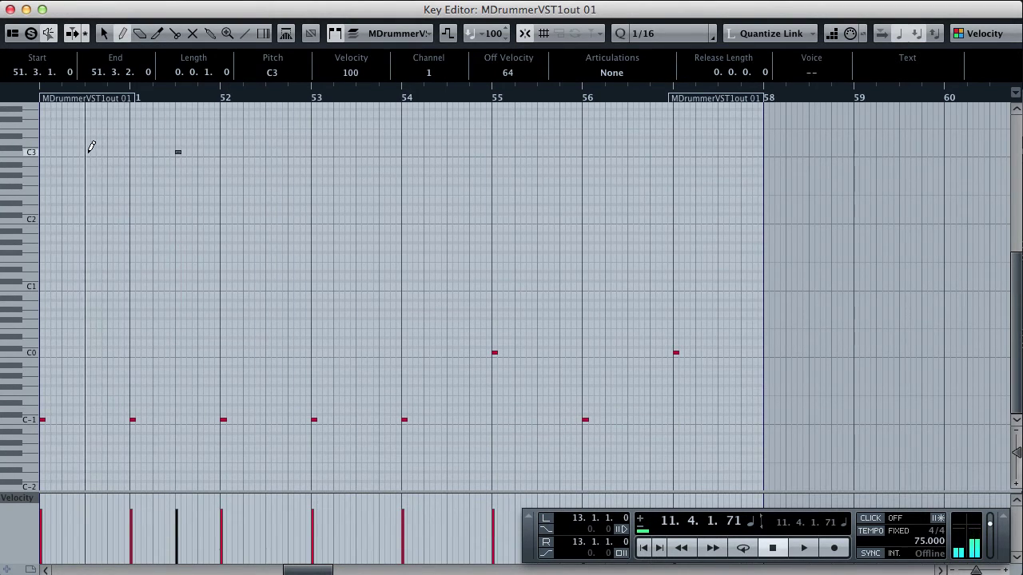
left_click(9, 9)
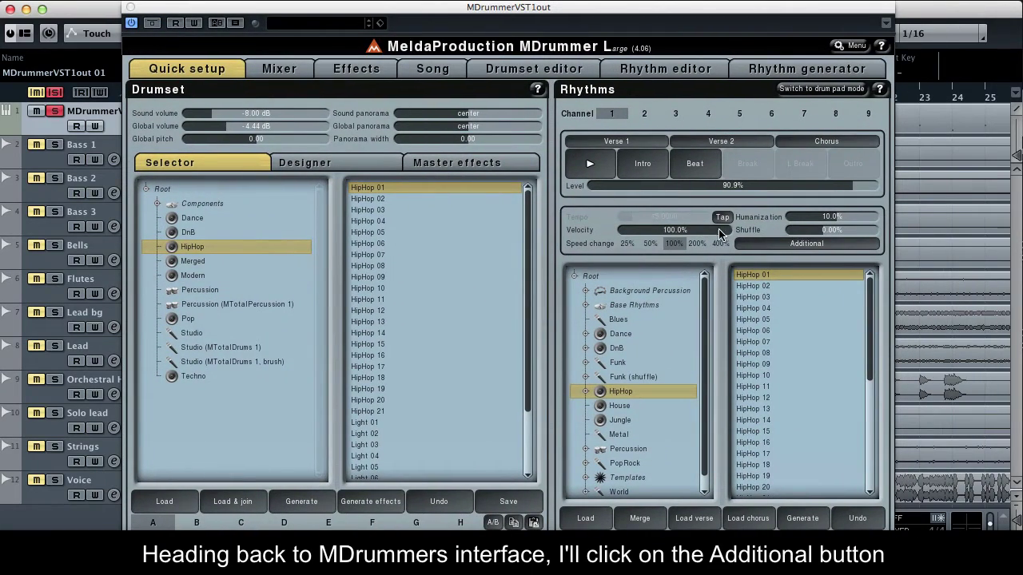
Step: Disable Random loops in MDrummer's Additional rhythm properties, then open part MDrummerVST1out 01 in the Key Editor
left_click(752, 243)
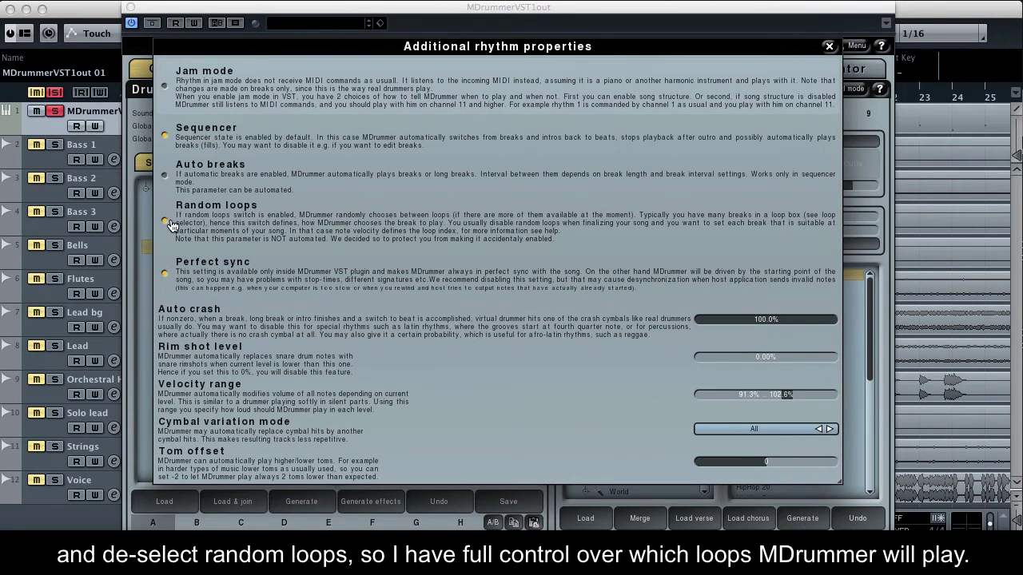
left_click(166, 221)
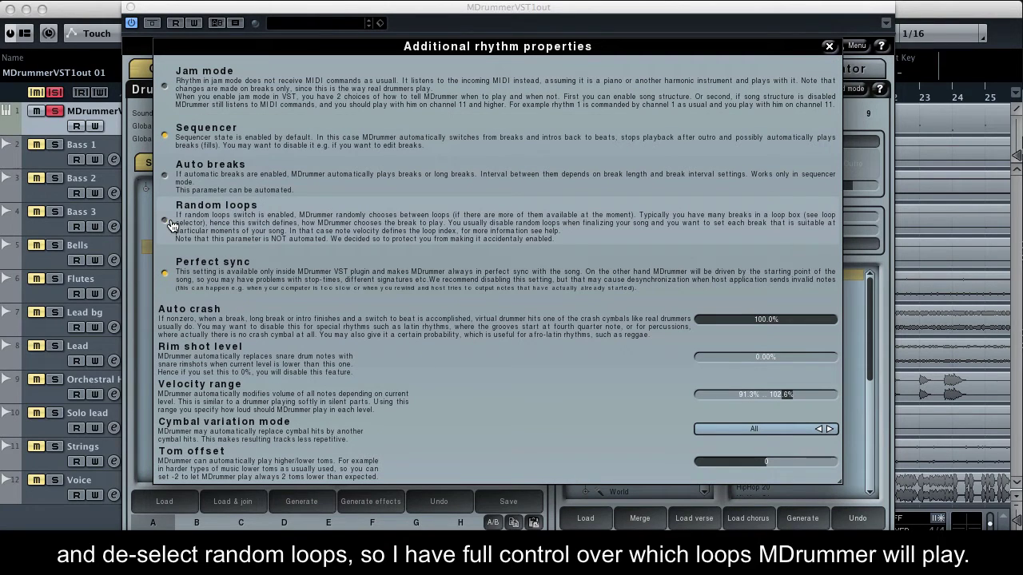
left_click(828, 48)
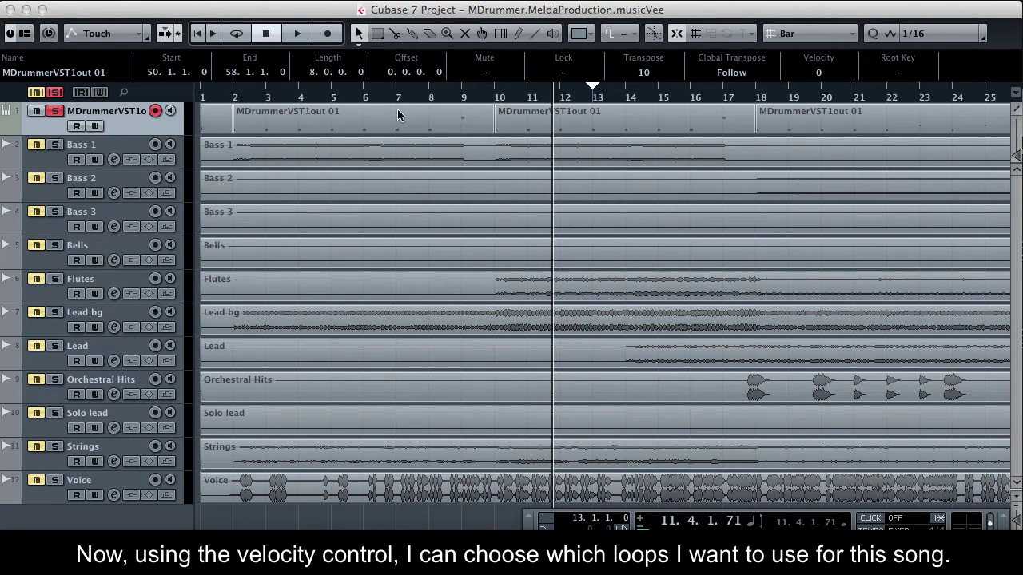
double_click(225, 124)
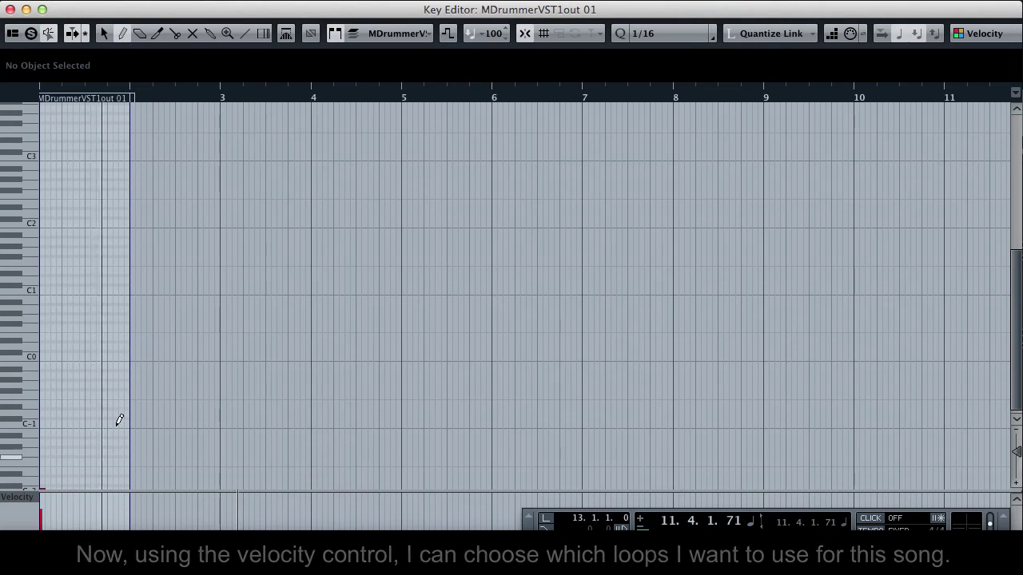